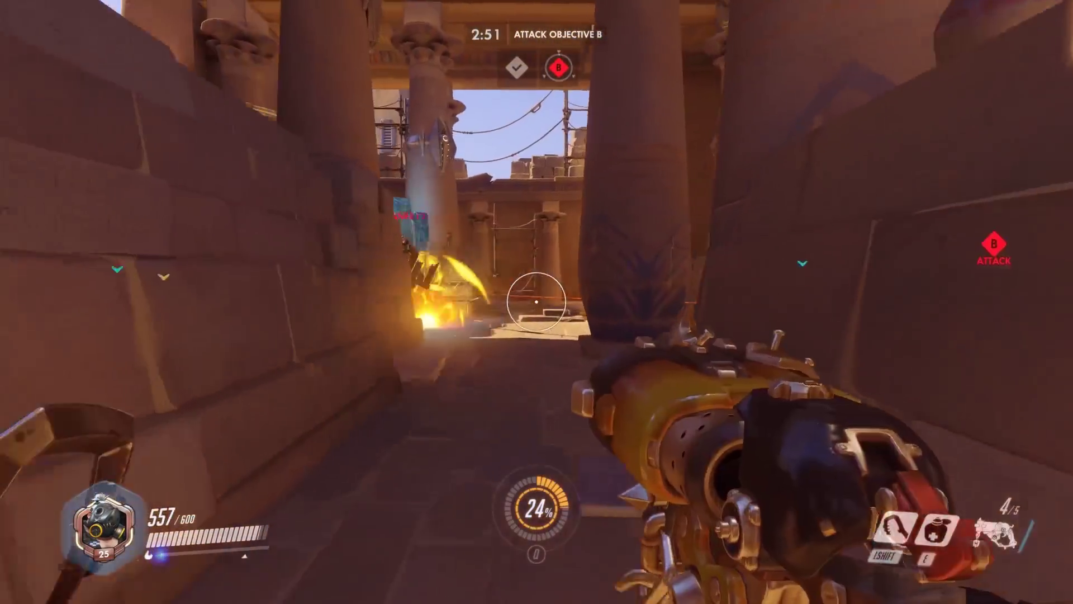
Hook and eliminate the enemy, reload, then heal to full with Take a Breather.
key("shift")
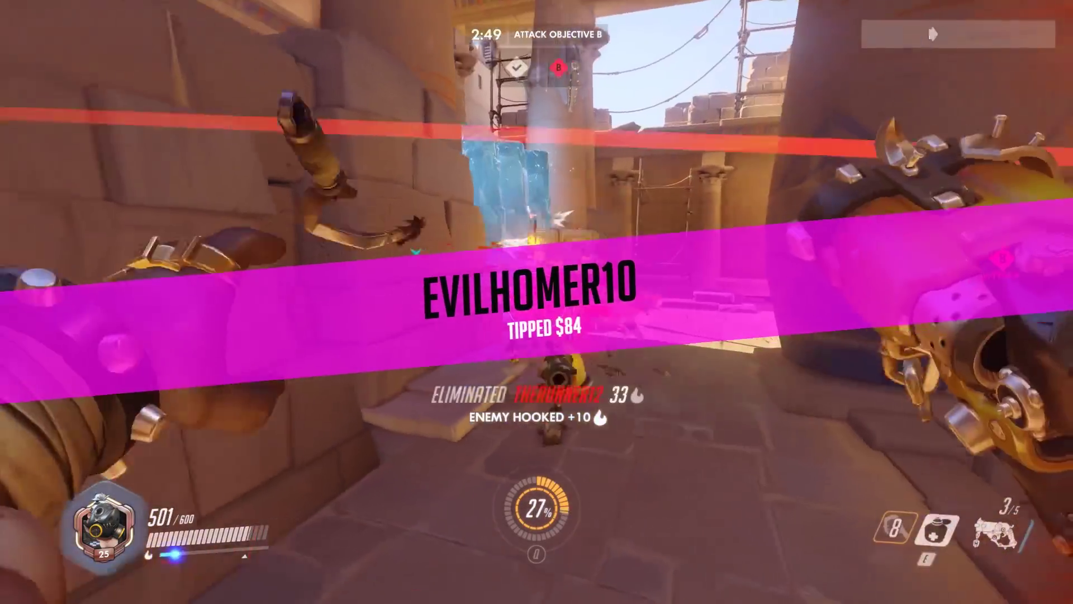
key("r")
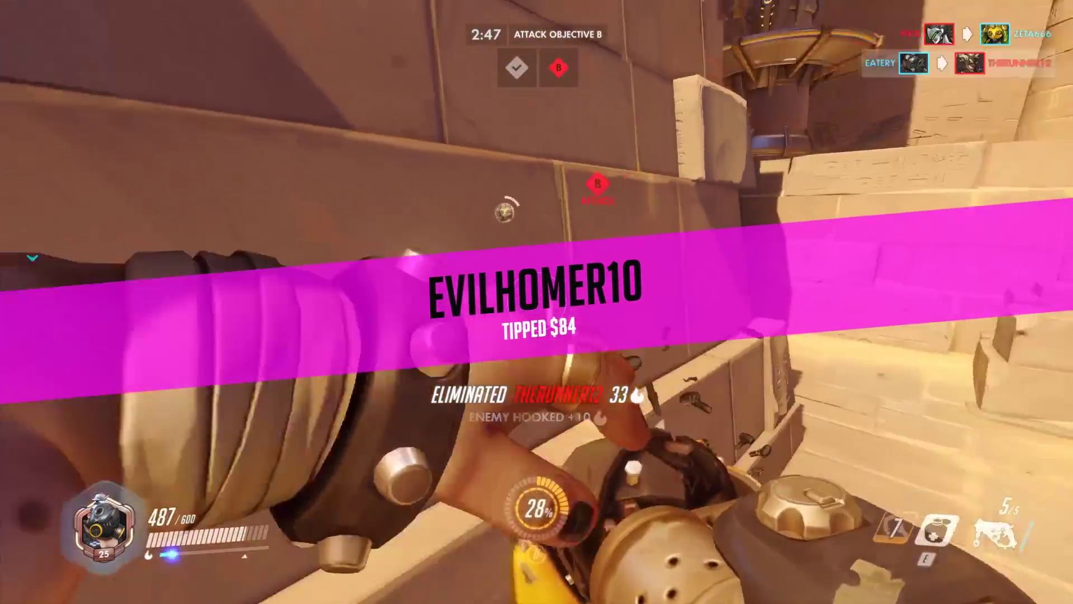
key("e")
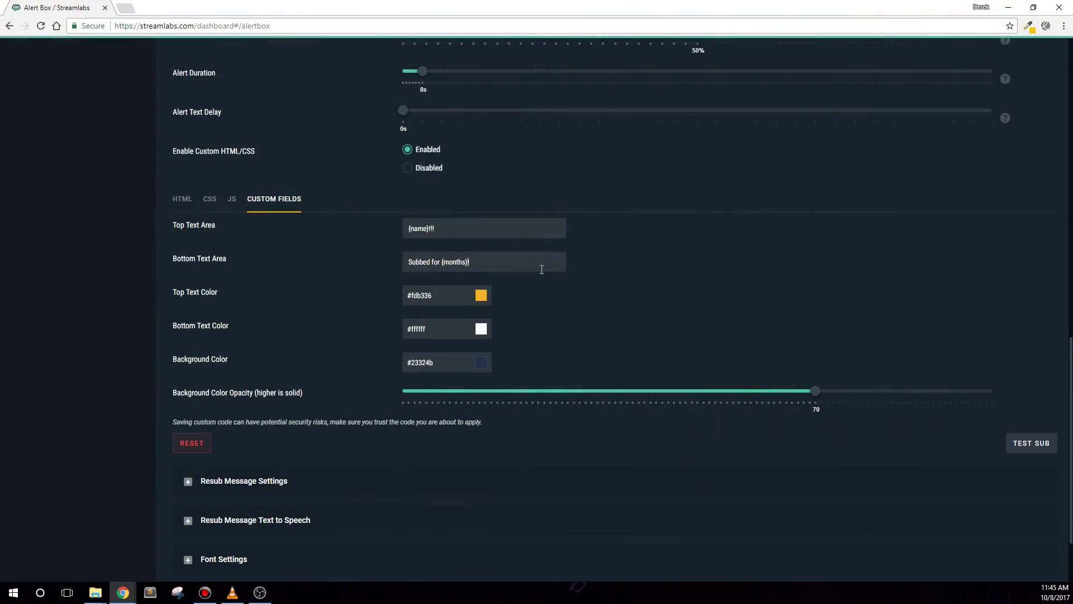
Replace the bottom text 'Subbed for {months}!' with 'New Subscriber'.
type("!")
left_click_drag(508, 267, 366, 268)
key("BackSpace")
type("New Subsc")
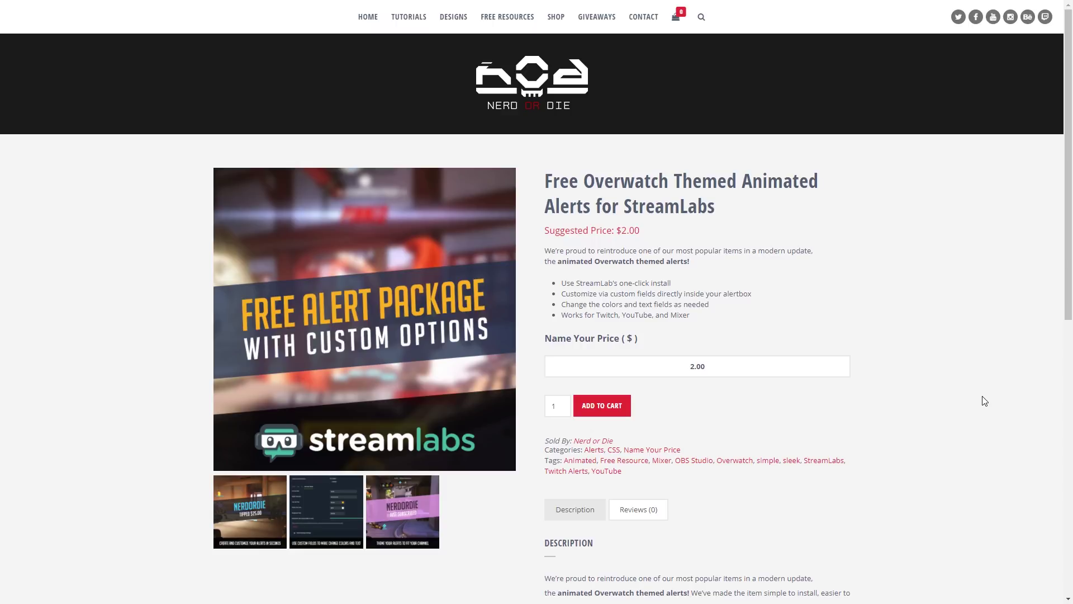
Browse the enlarged product image gallery through to the last screenshot.
left_click(400, 243)
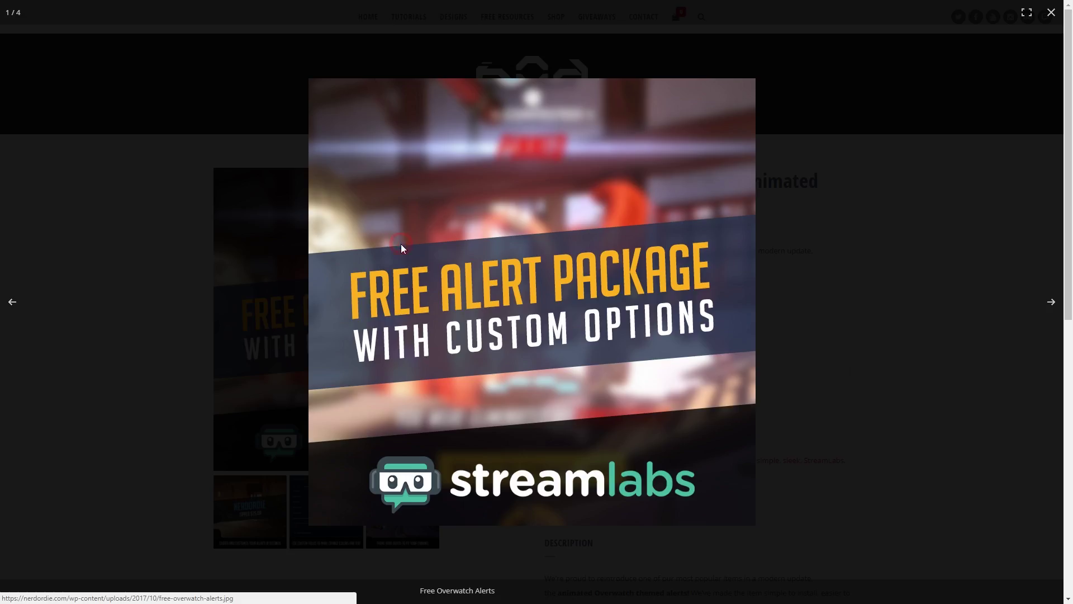
left_click(1051, 304)
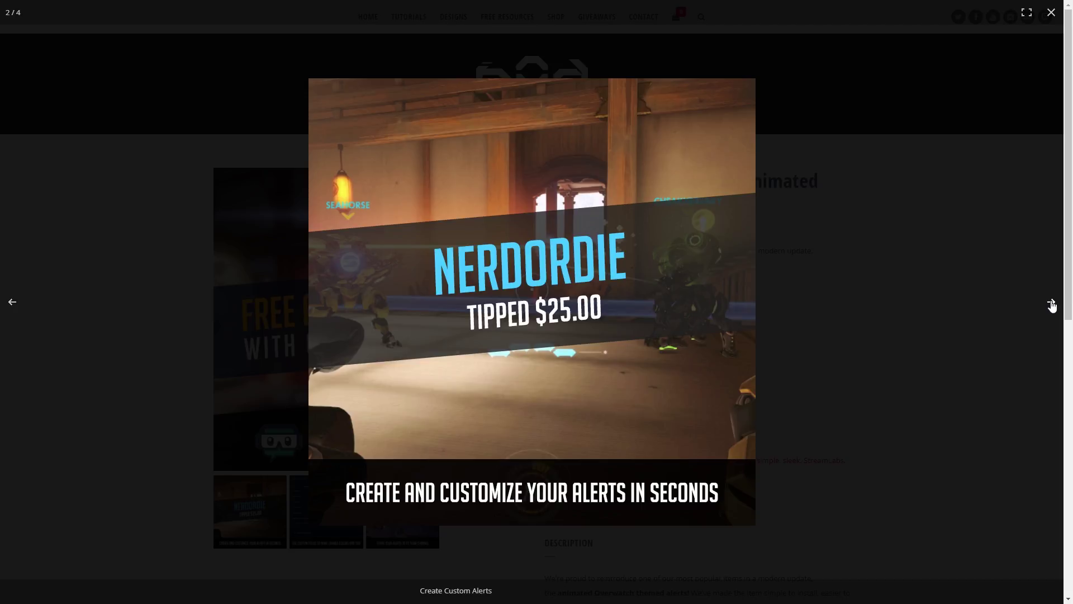
left_click(1052, 304)
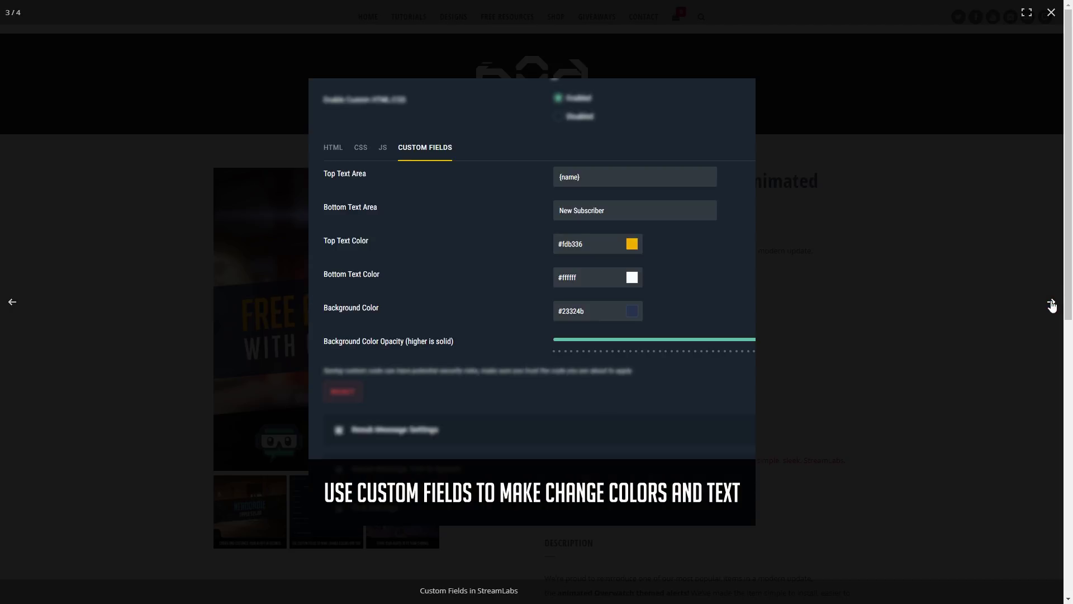
left_click(1051, 304)
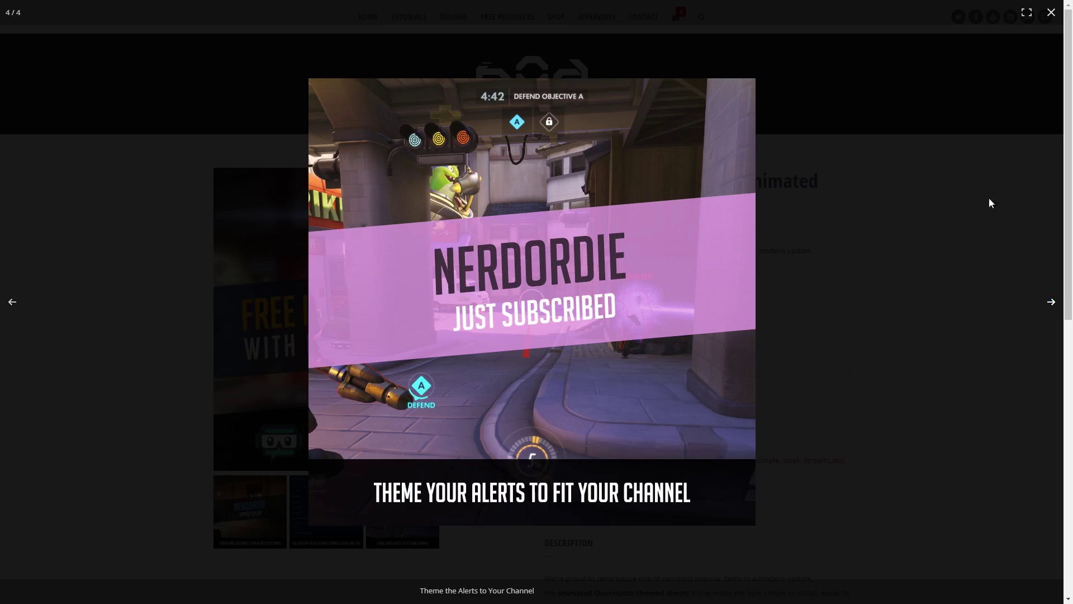
left_click(977, 175)
Set Name Your Price to 0.00, add the pack to the cart, and open its downloaded folder.
left_click(749, 369)
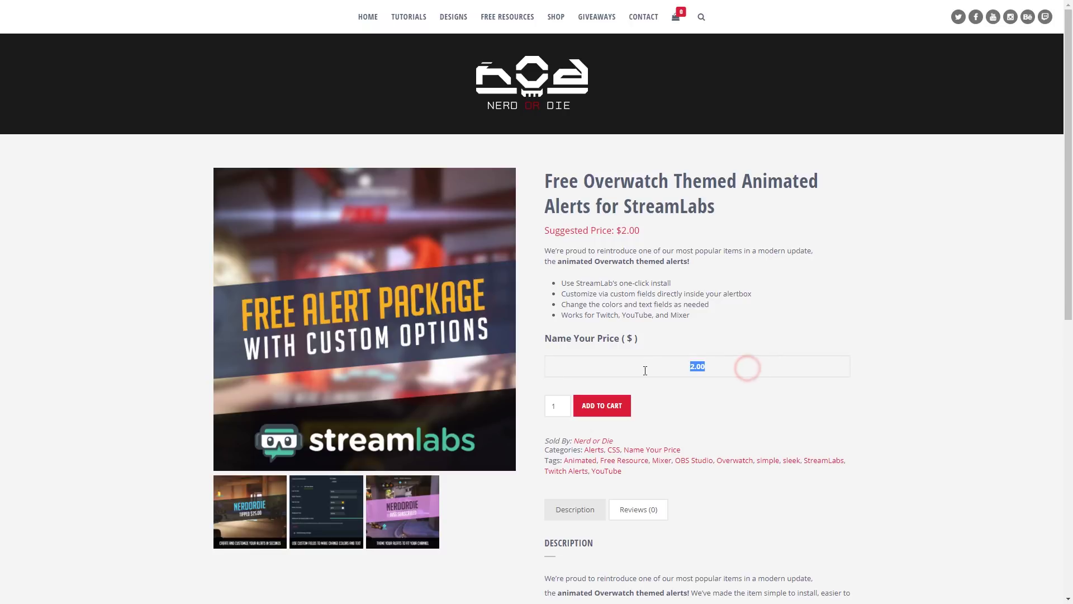
type("0")
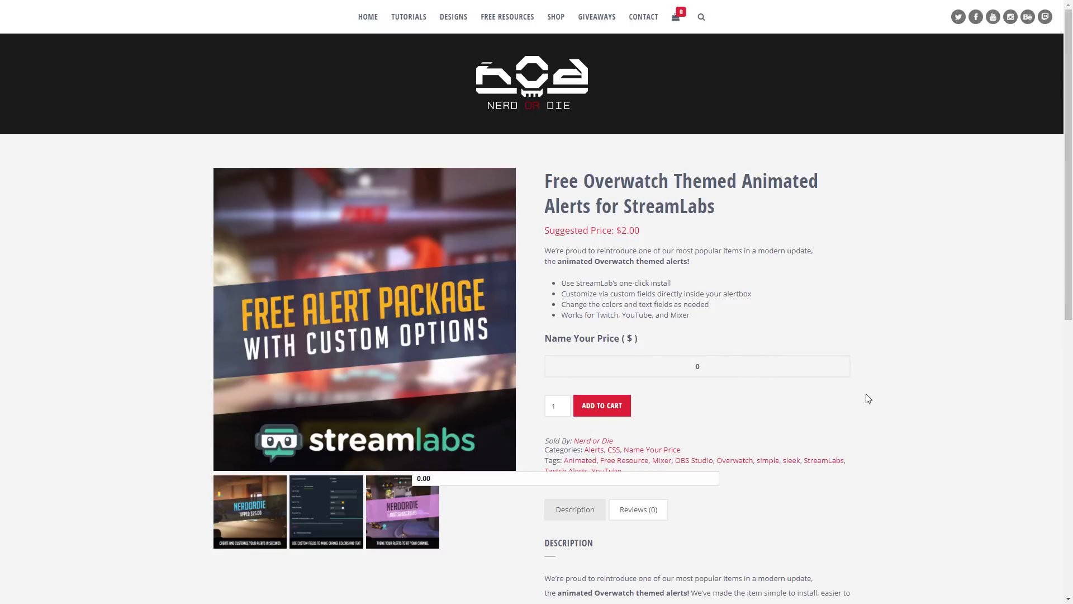
left_click(868, 398)
left_click(604, 411)
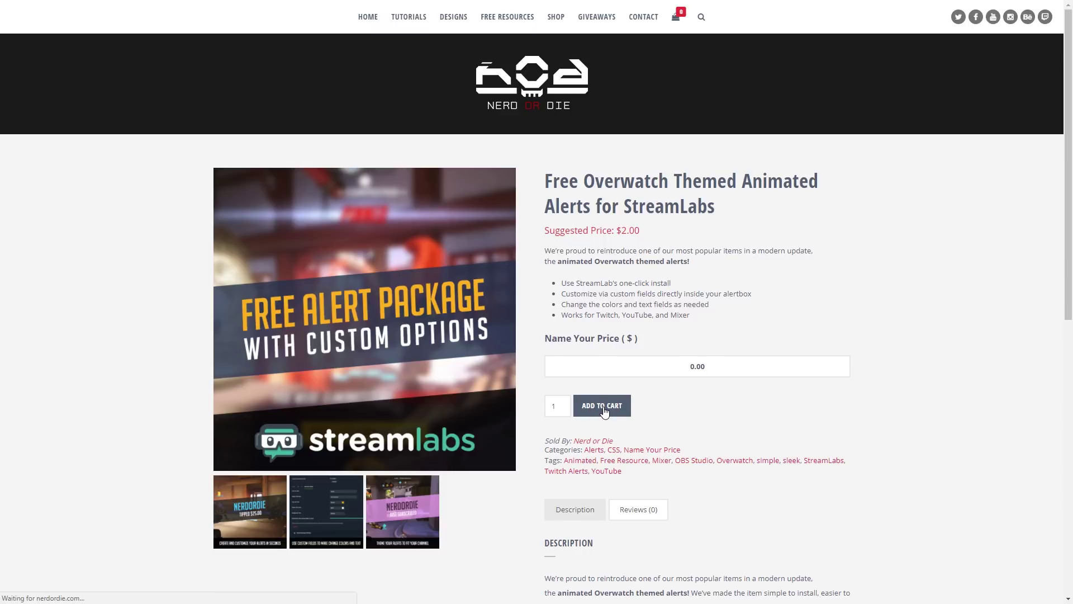
left_click(810, 188)
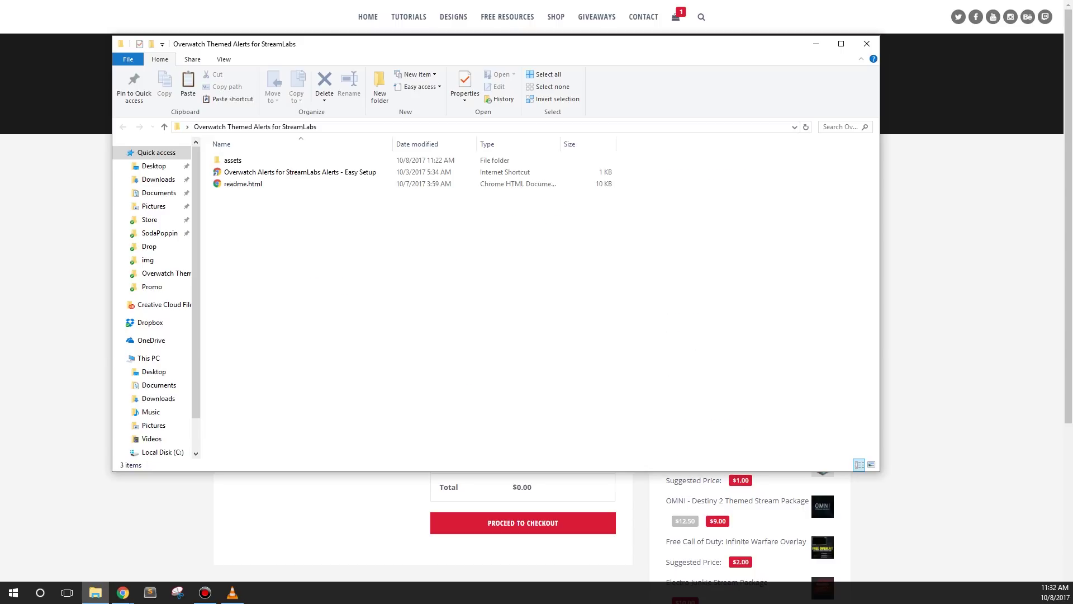
left_click(237, 245)
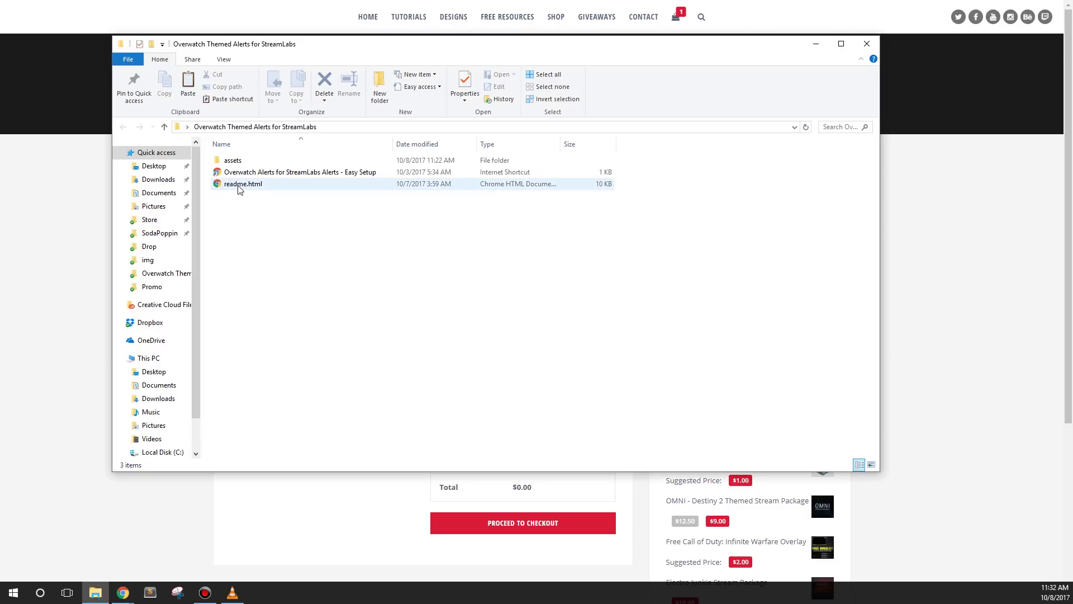
Read the How to Install steps in readme.html, then return to the alerts folder.
double_click(239, 187)
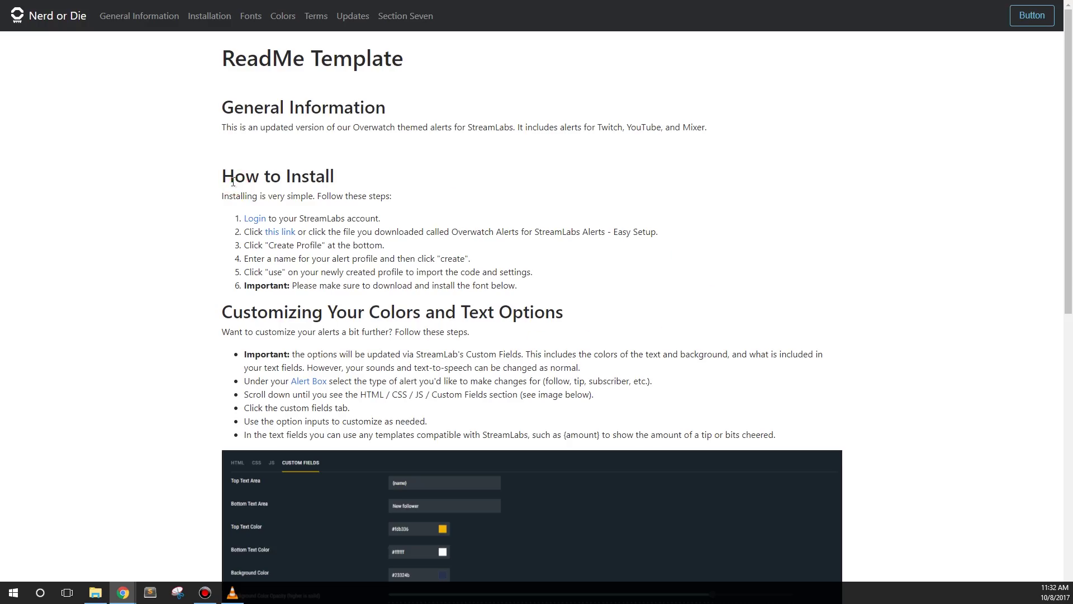
left_click_drag(221, 175, 553, 286)
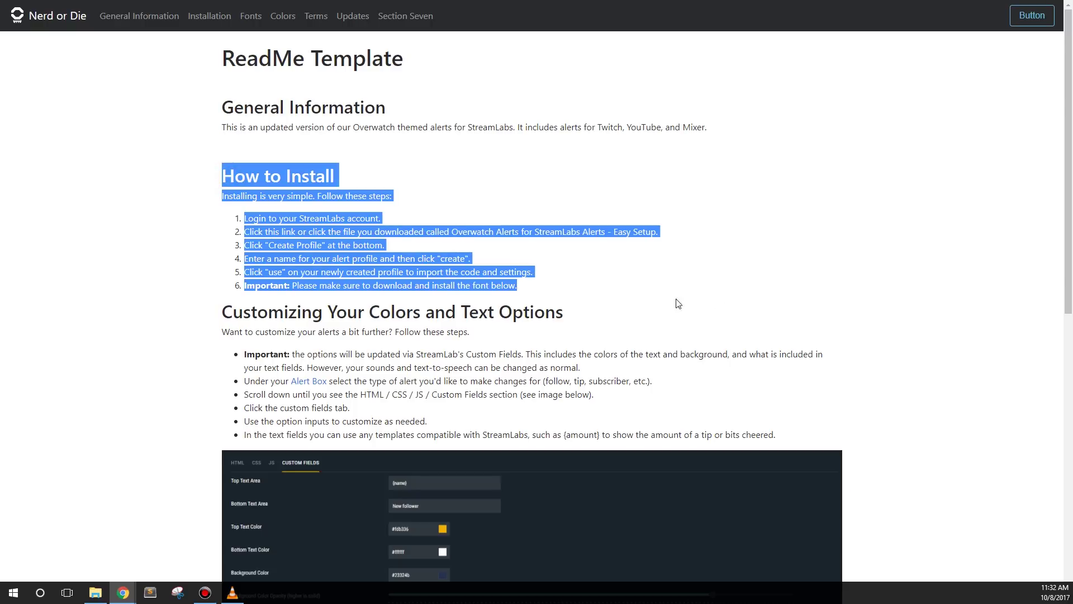
left_click(762, 281)
double_click(343, 218)
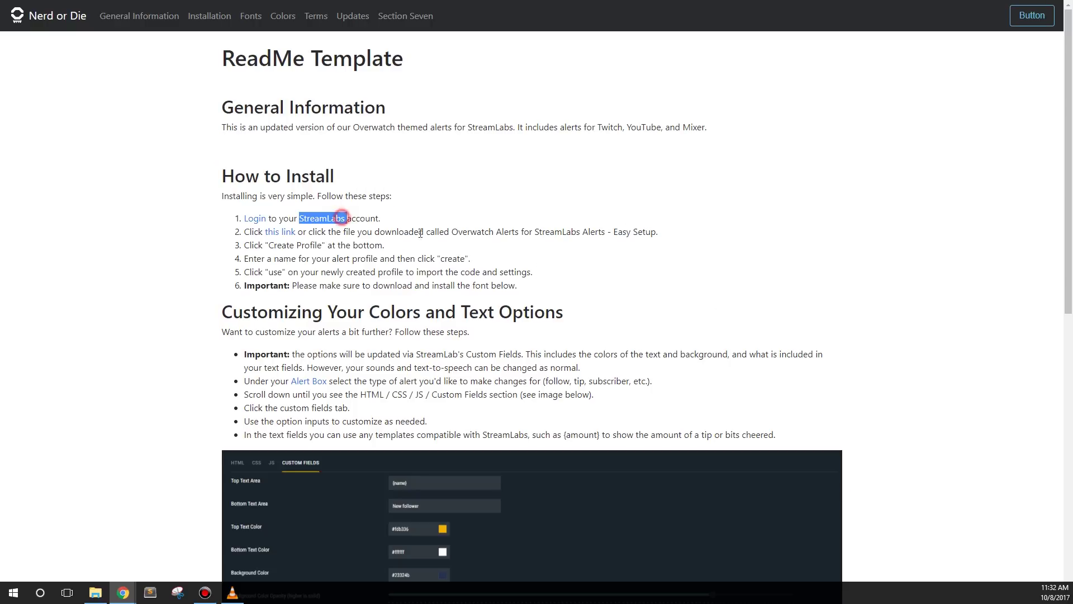
left_click(587, 210)
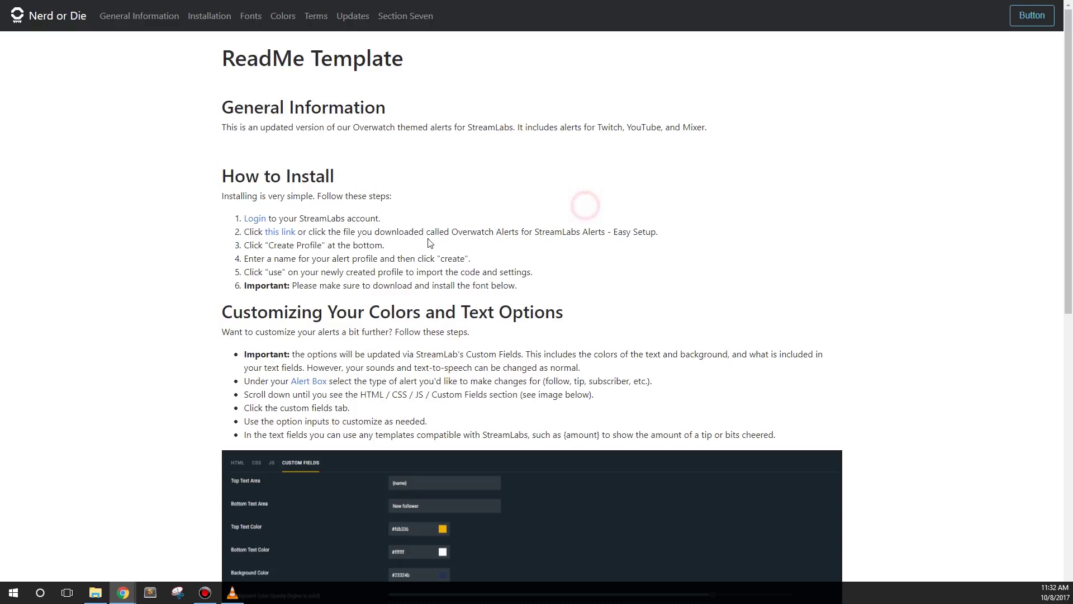
double_click(253, 232)
key("alt+Tab")
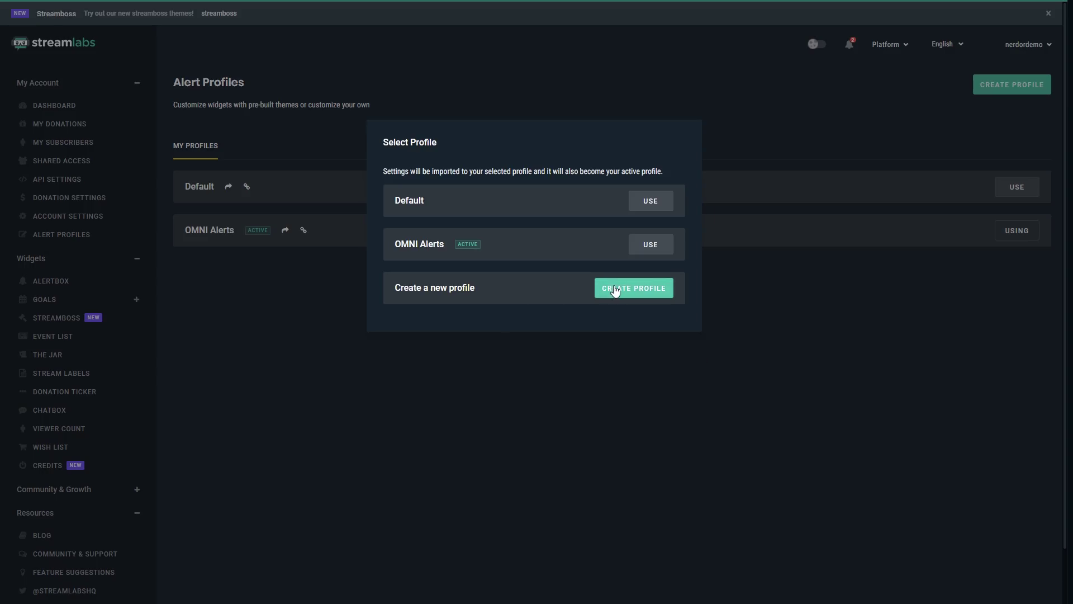
Create the 'OW Alerts' profile and import the pack into it as the active profile.
left_click(615, 289)
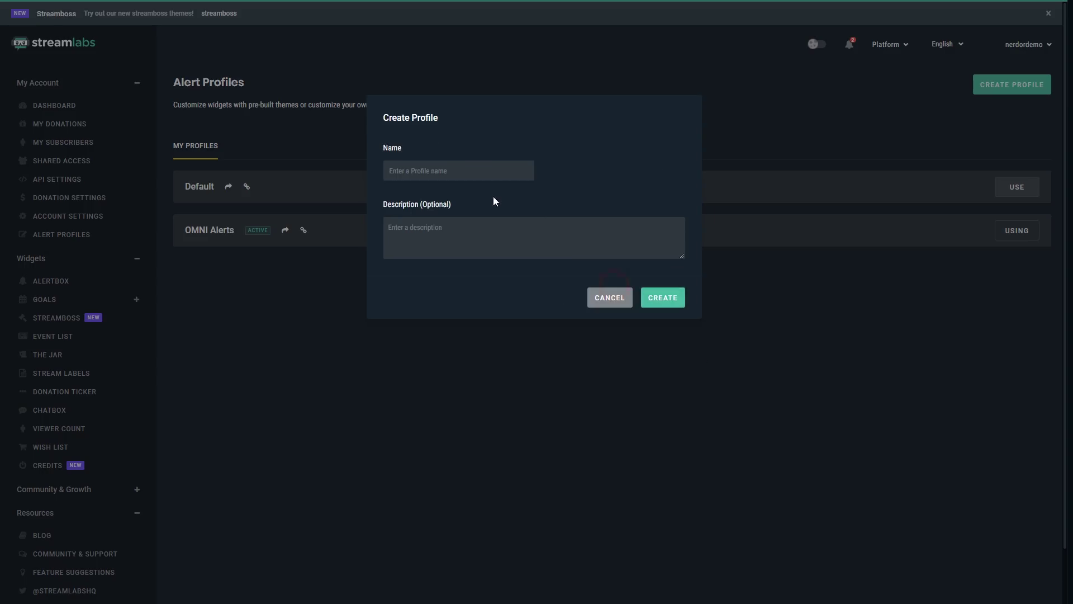
left_click(463, 170)
type("OW Alerts")
left_click(662, 293)
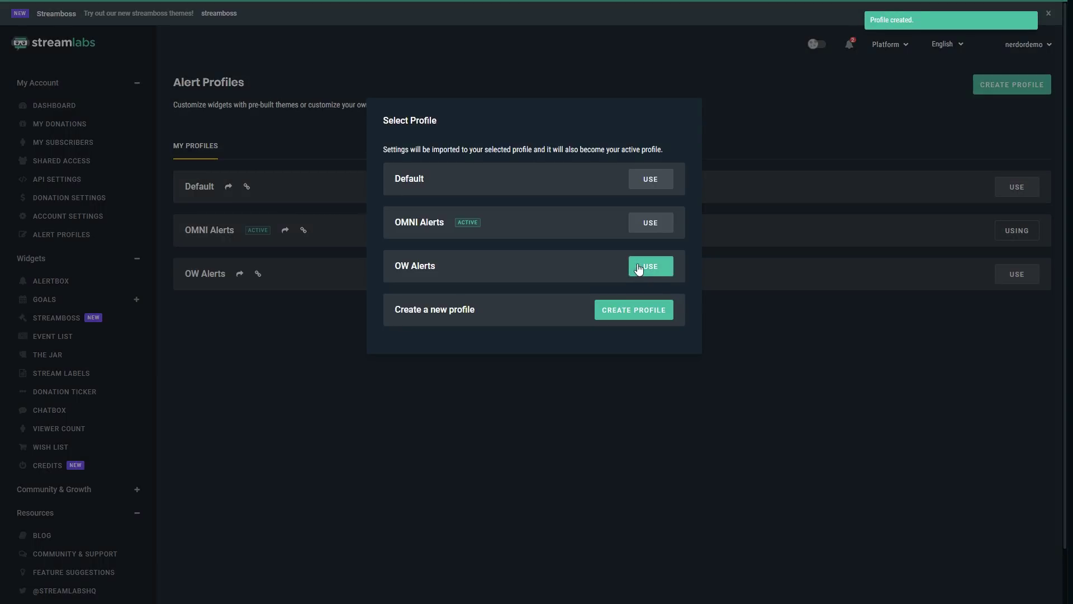
left_click(639, 270)
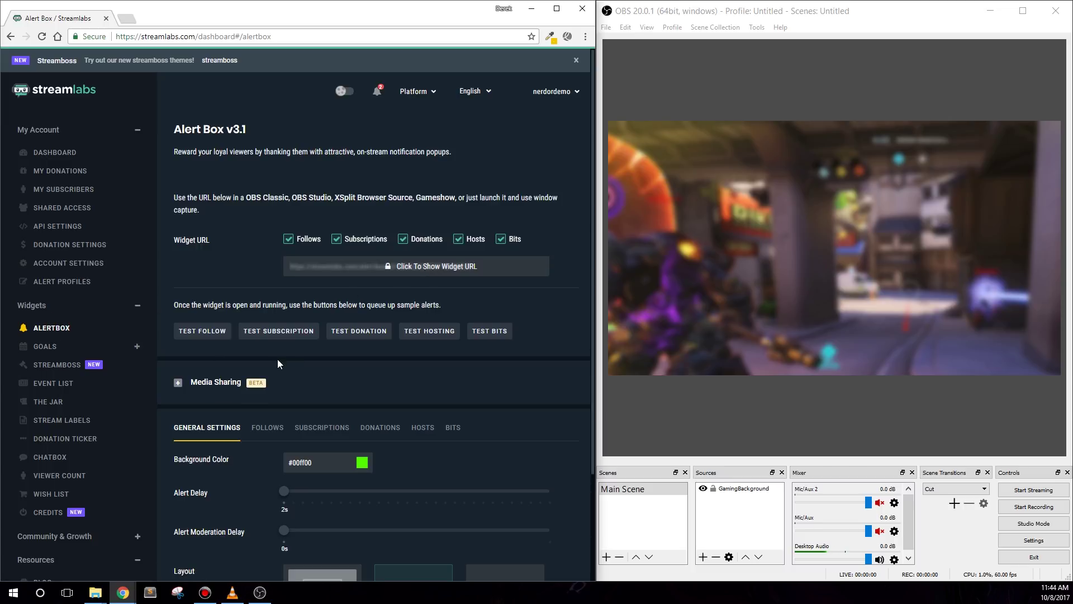
Copy the alert box widget URL and add an OBS Browser Source named 'Alerts'.
scroll(436, 386, "down", 1)
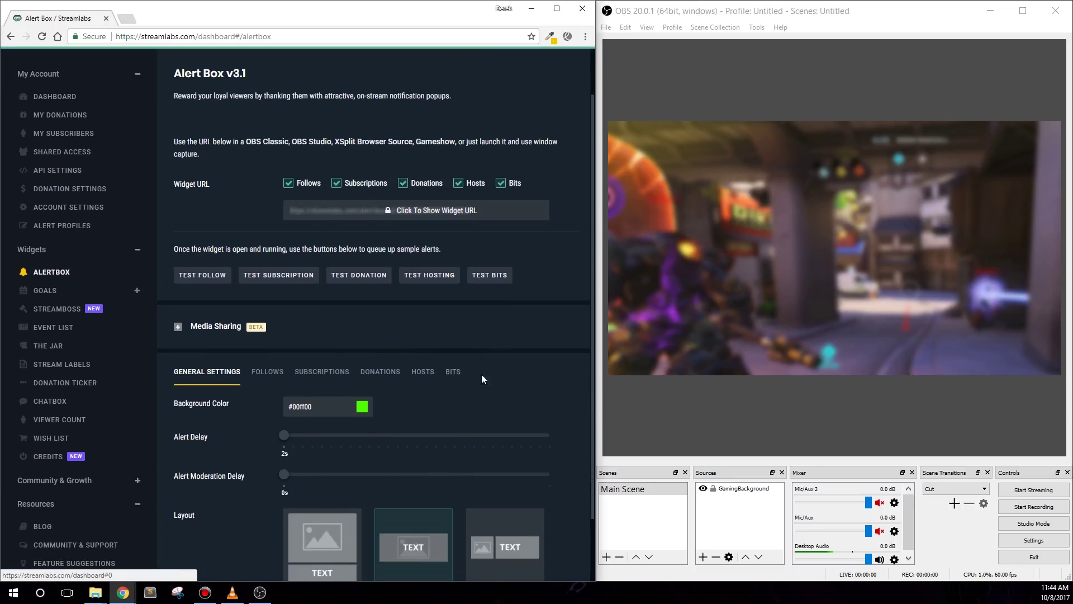
left_click(499, 217)
triple_click(435, 212)
key("ctrl+c")
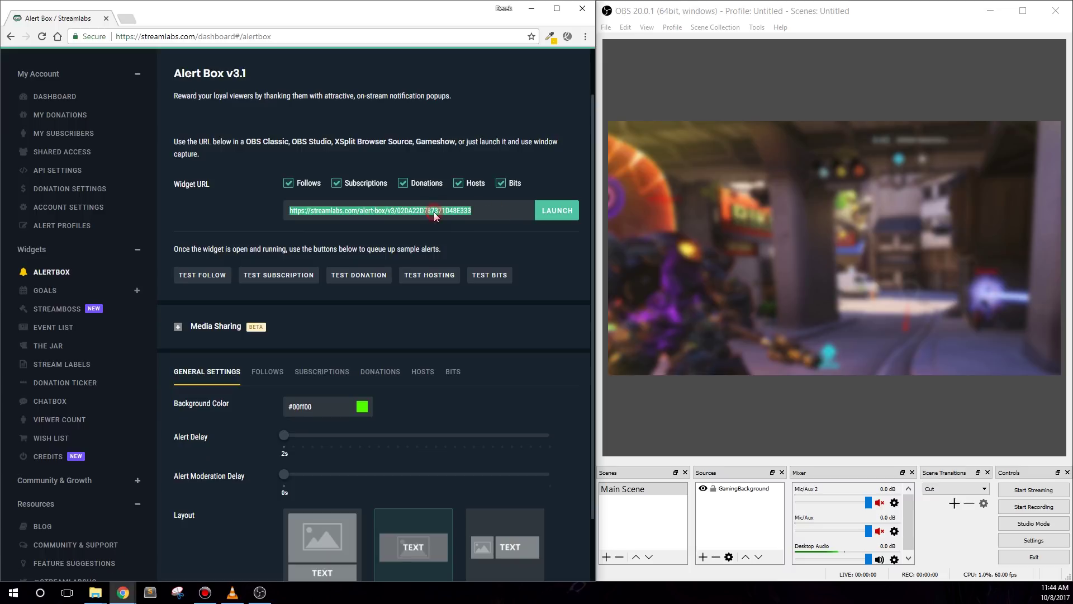
right_click(752, 526)
mouse_move(811, 440)
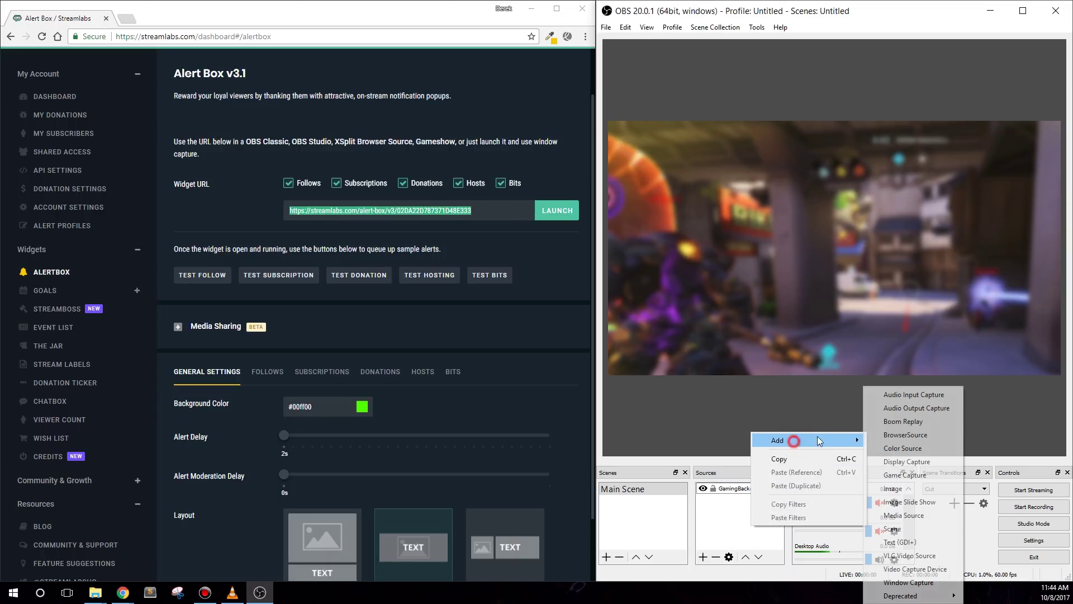
left_click(905, 434)
type("Alerts")
key("Return")
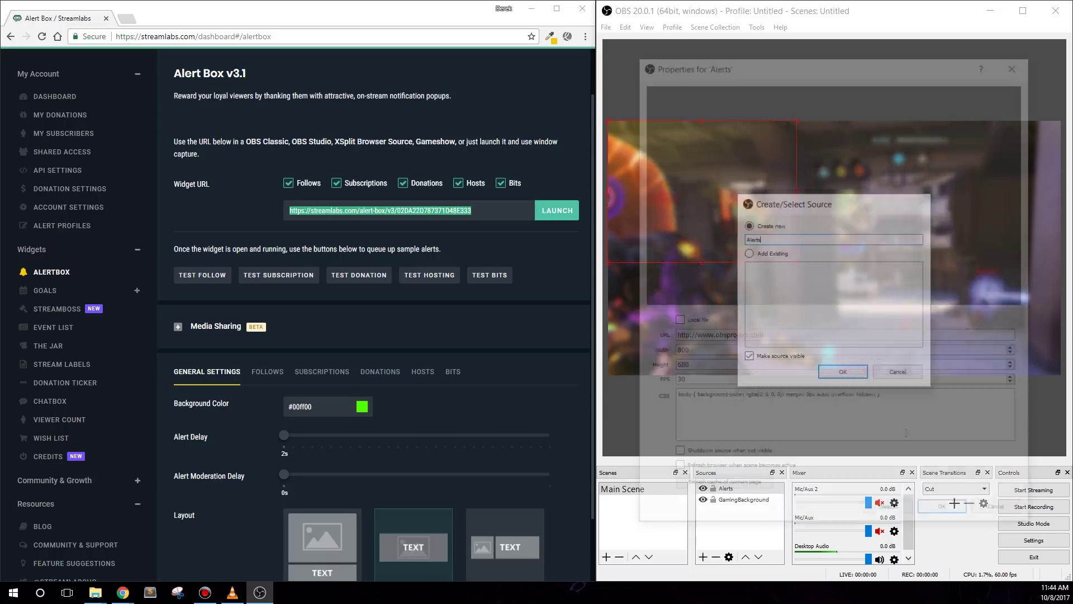
Set the Alerts source URL to the pasted widget URL and its width to 1920.
triple_click(772, 336)
key("ctrl+v")
double_click(693, 353)
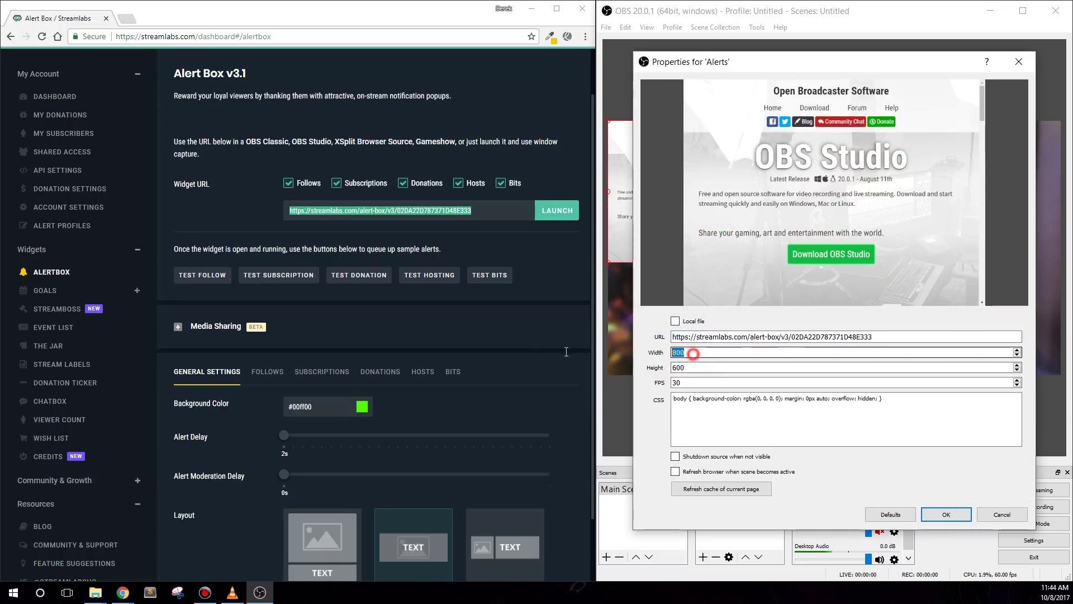
type("1920")
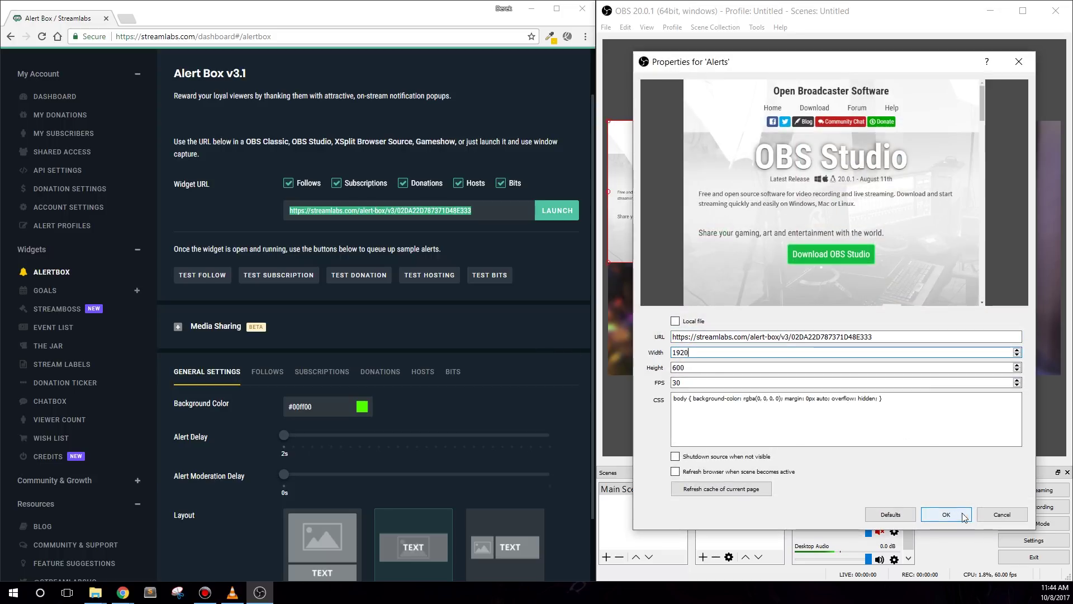
left_click(964, 517)
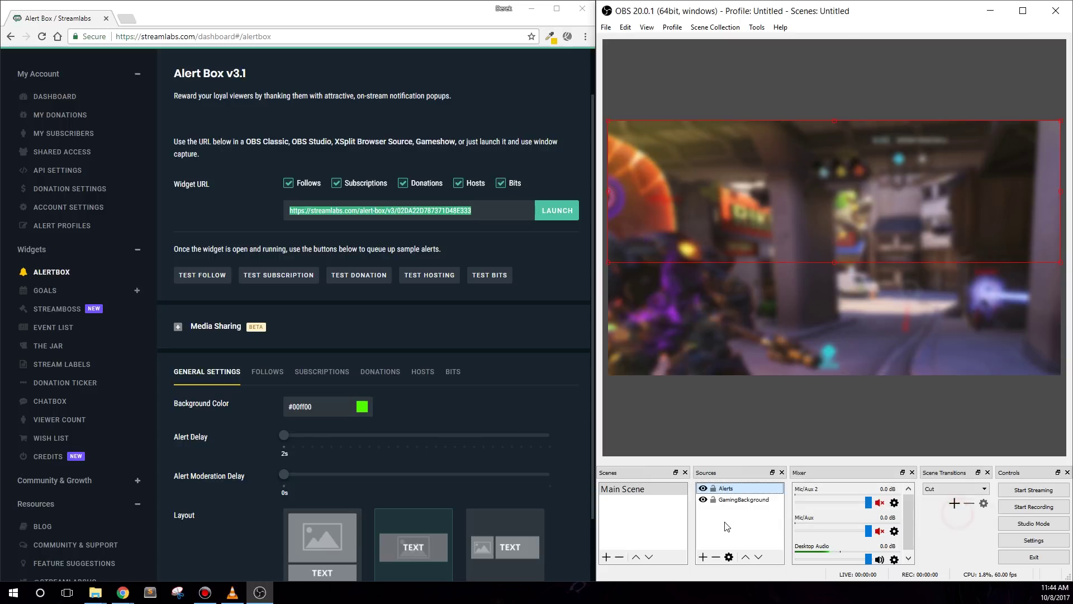
left_click(737, 488)
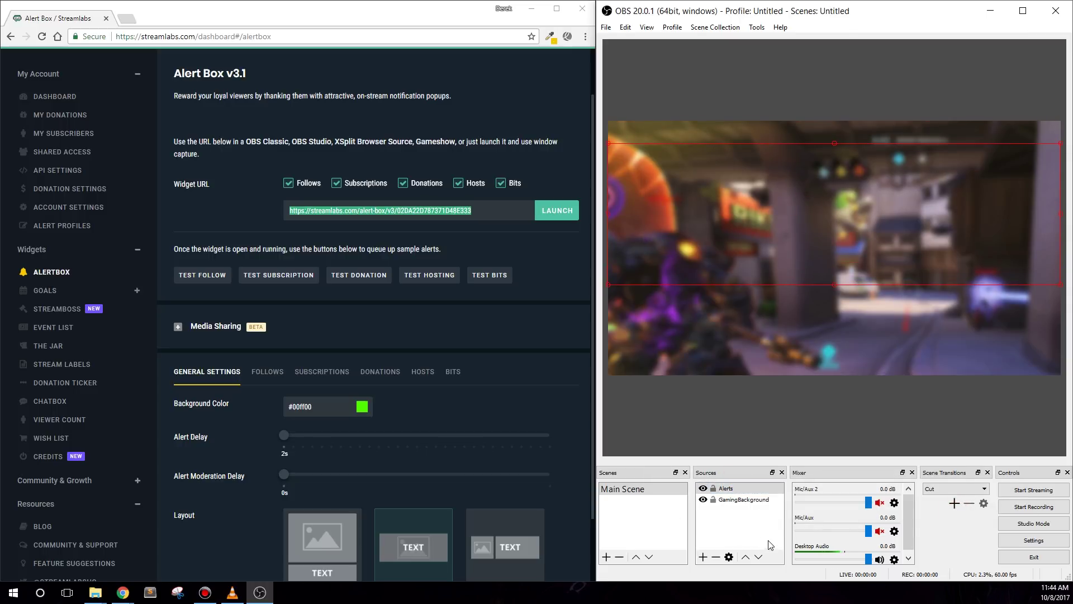
Send a TEST DONATION to the OBS preview and scroll through the Subscriptions alert settings.
left_click(748, 526)
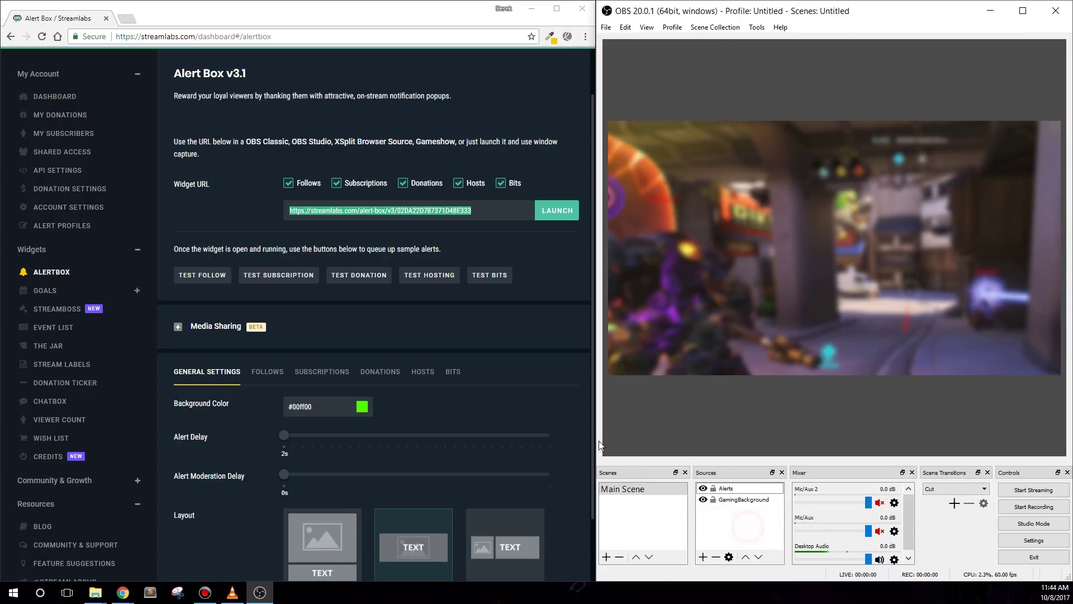
left_click(378, 282)
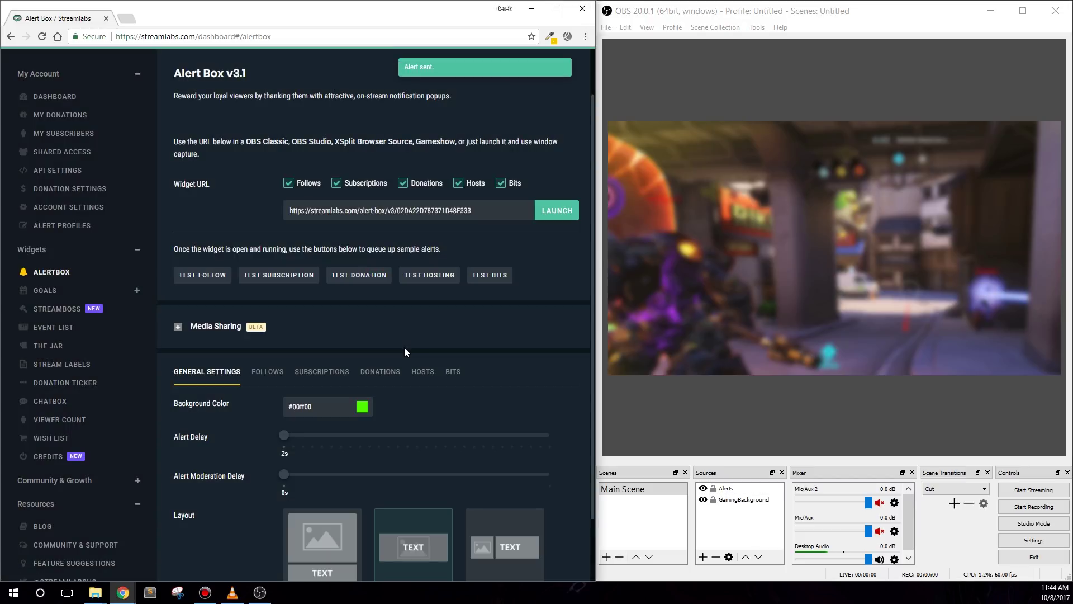
left_click(306, 374)
scroll(545, 347, "down", 1)
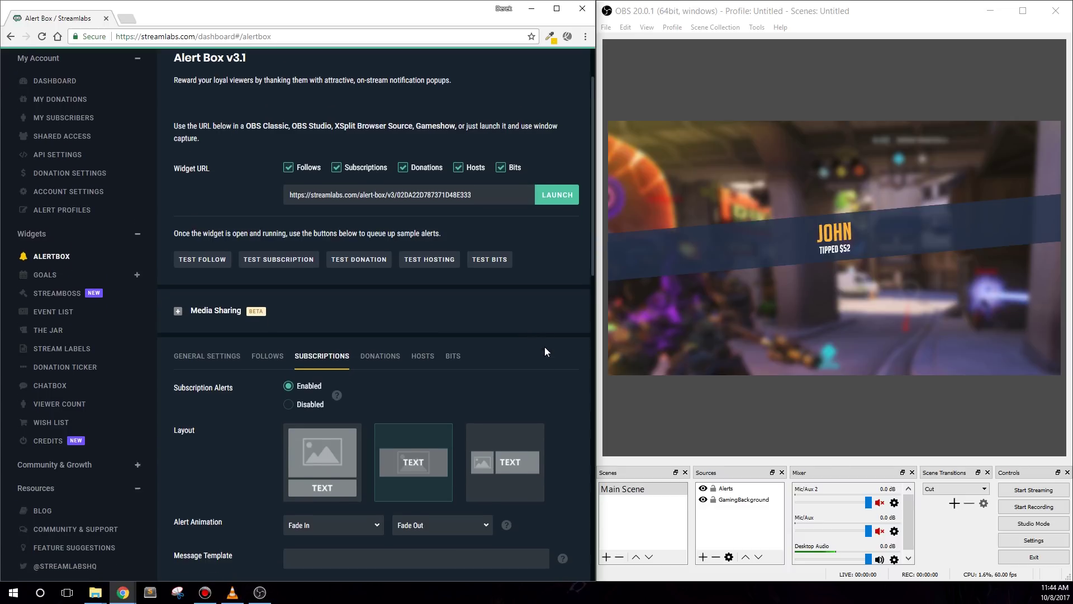
scroll(545, 346, "down", 3)
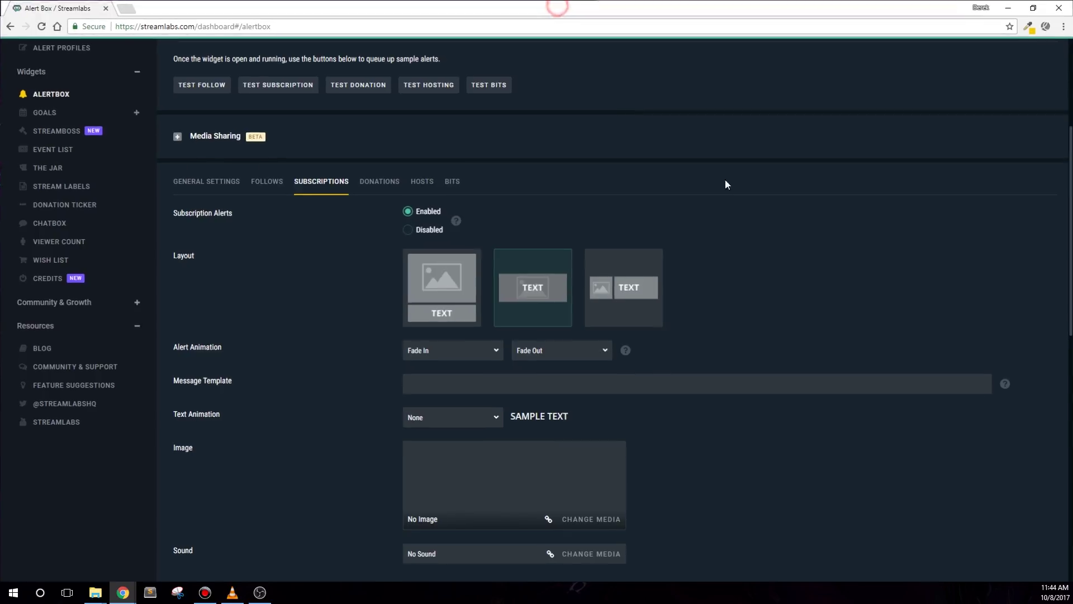
Maximize Chrome and clear the subscription Message Template text.
left_click(556, 8)
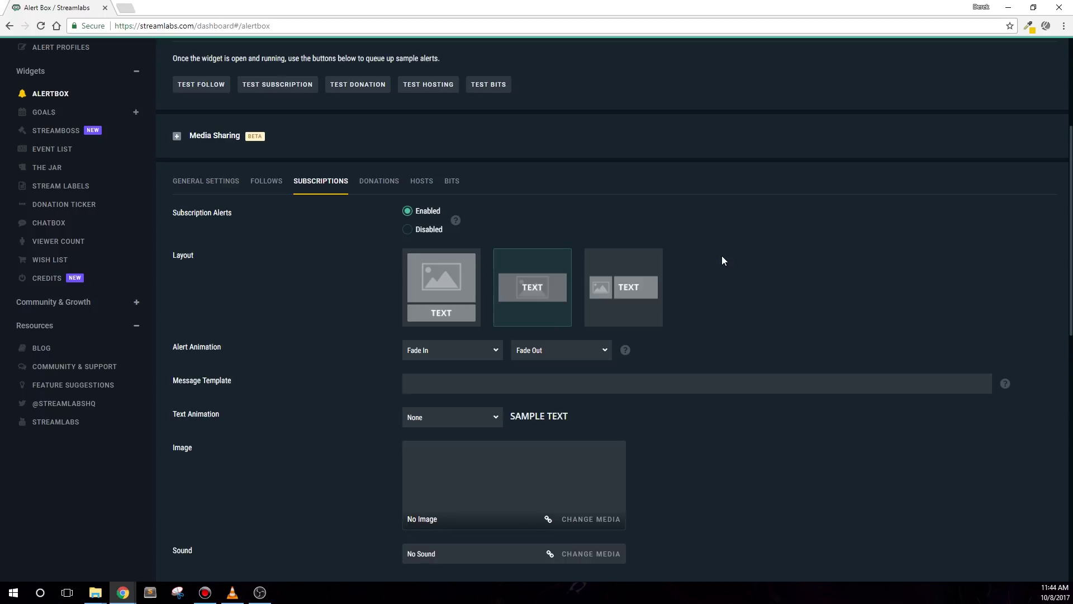
scroll(722, 260, "down", 2)
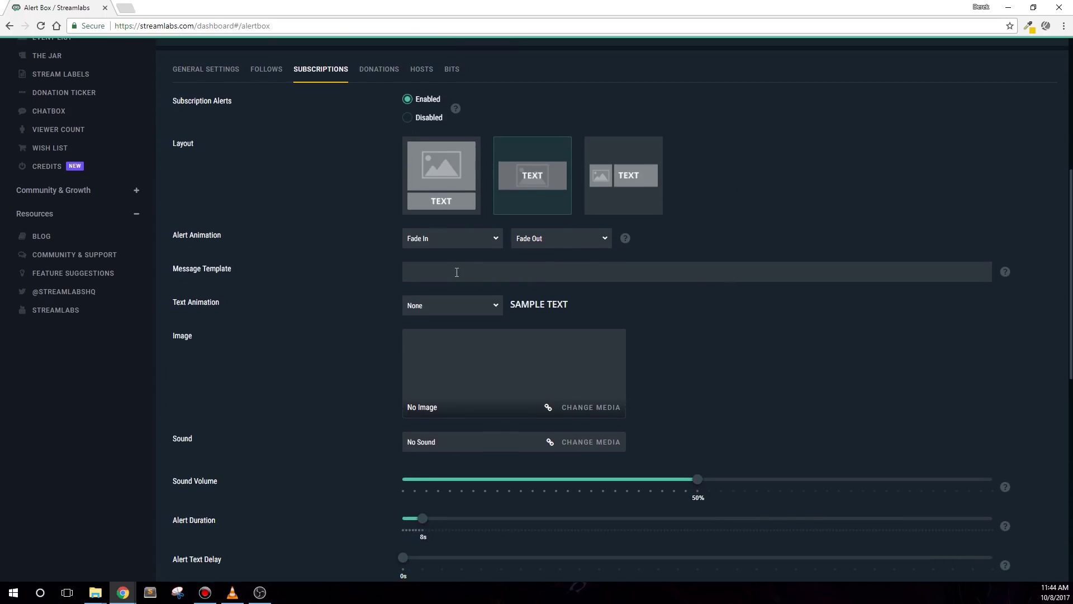
type("'t use this!")
left_click_drag(457, 272, 366, 272)
key("BackSpace")
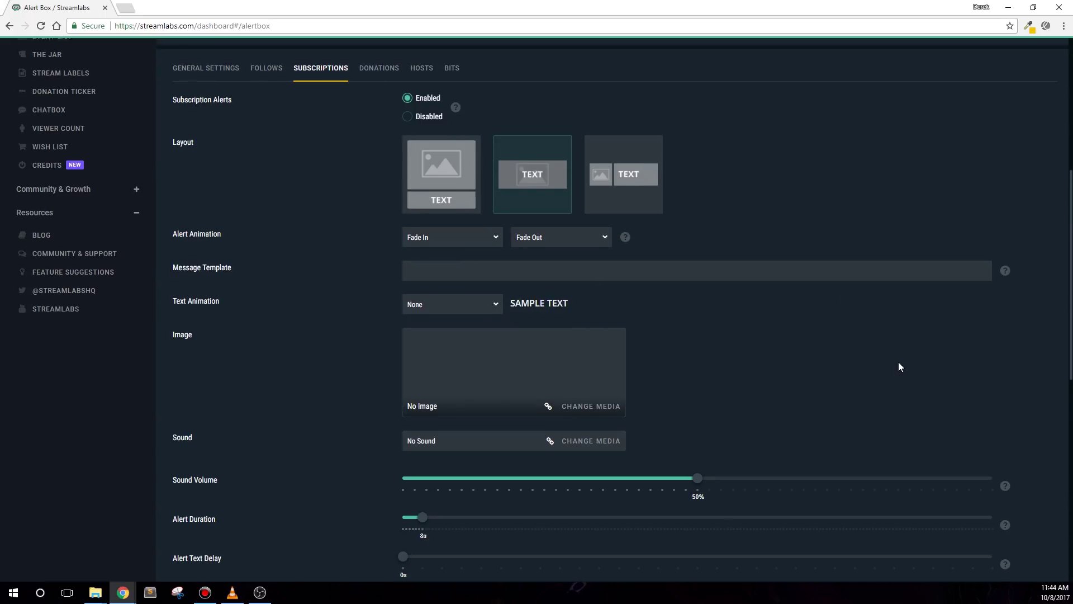
Adjust the subscription sound volume and bring up the Custom Fields tab.
scroll(896, 357, "down", 4)
mouse_move(698, 258)
left_mouse_down()
mouse_move(760, 258)
mouse_move(682, 258)
mouse_move(709, 275)
mouse_move(698, 277)
left_mouse_up()
left_click(730, 269)
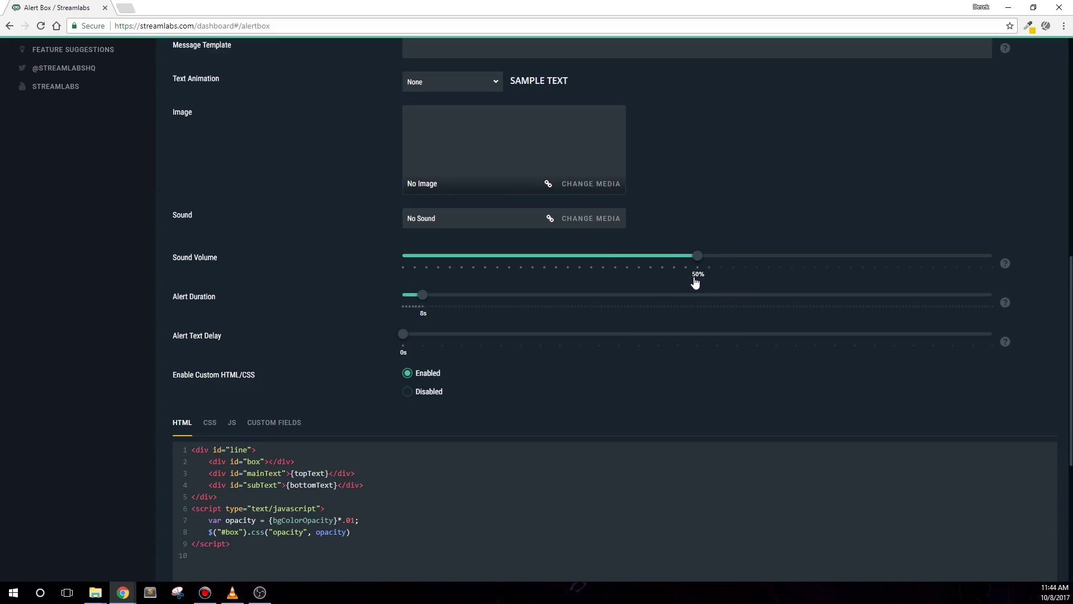
scroll(917, 144, "down", 1)
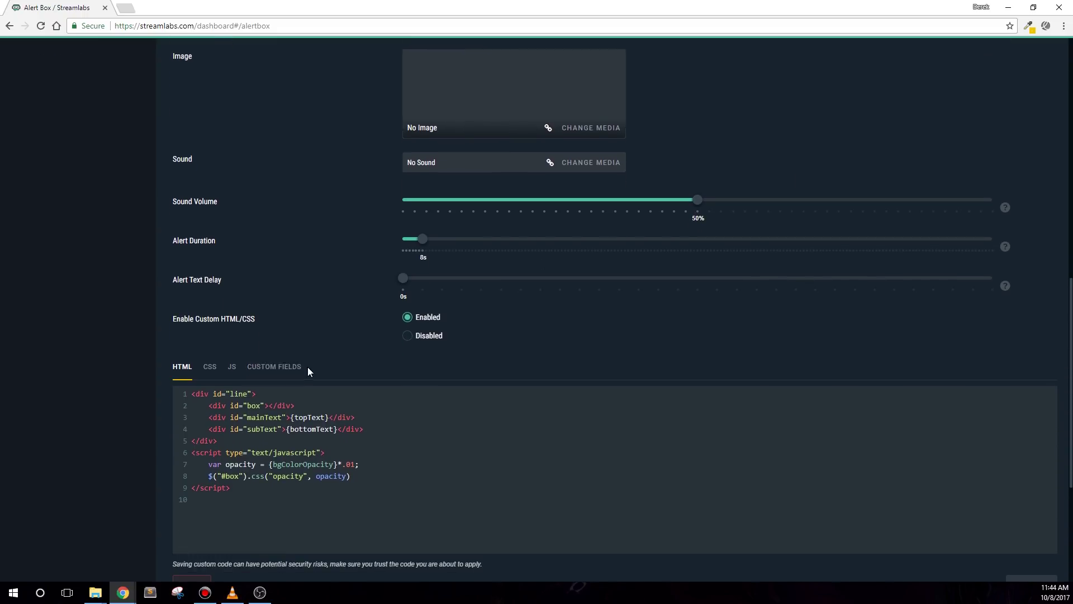
left_click(274, 368)
Change the sub alert's top text to '{name}!!!'.
scroll(759, 341, "down", 3)
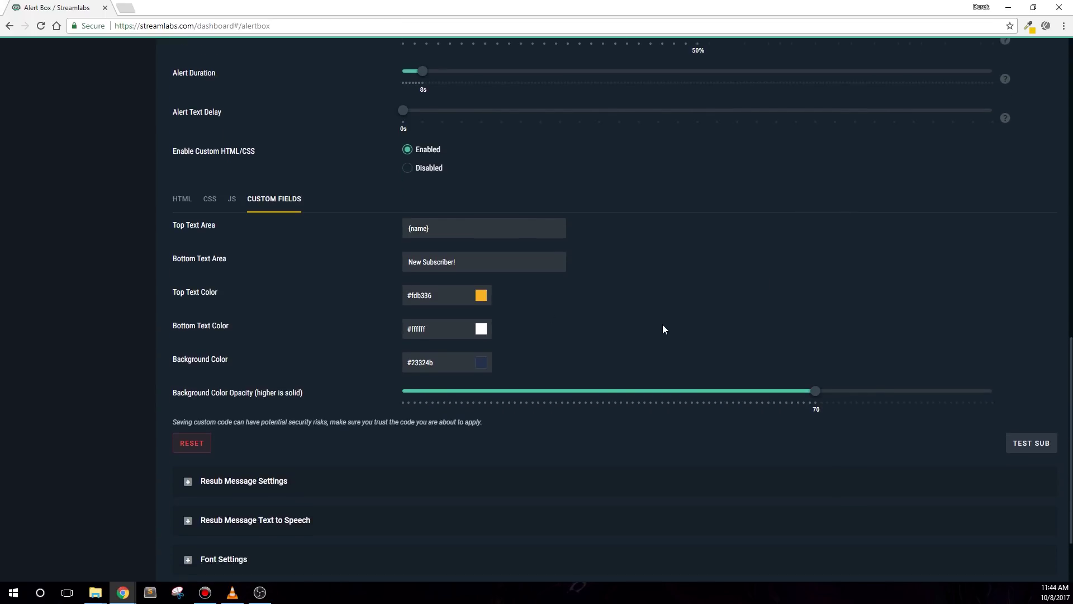
left_click(191, 225)
triple_click(439, 229)
left_click(477, 233)
type("!!!")
Rewrite the bottom text, settling on 'New Subscriber'.
triple_click(540, 269)
key("BackSpace")
type("{mon")
type("Subbed for")
left_click(541, 270)
type("!")
left_click_drag(508, 266, 365, 268)
key("BackSpace")
type("New Subscribe")
Set the top text colour to red #ff0004 and background opacity to 50.
left_click(476, 300)
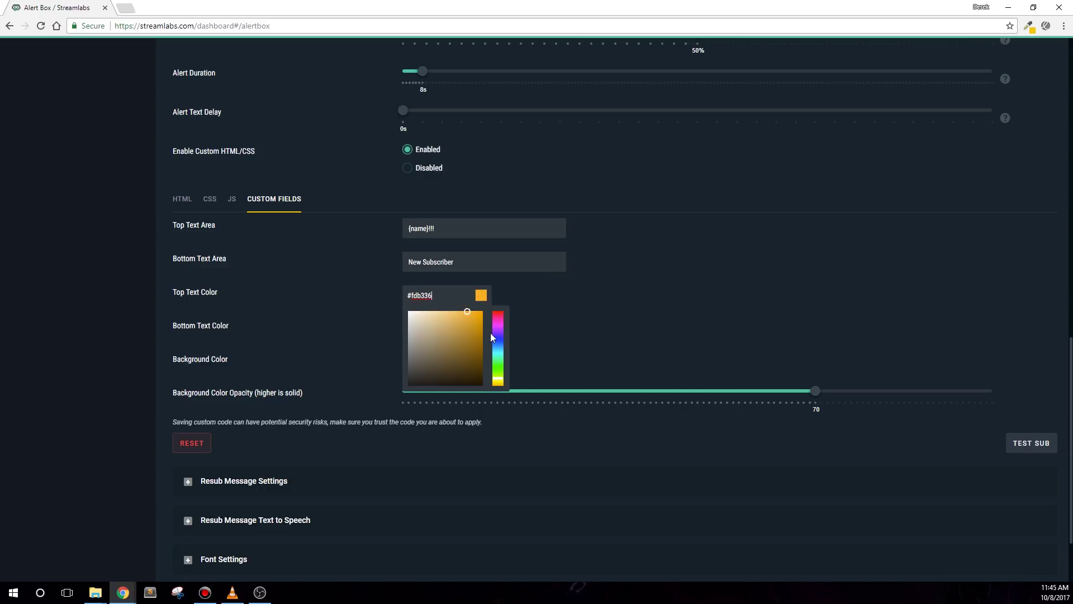
left_click_drag(455, 320, 507, 310)
left_click(499, 311)
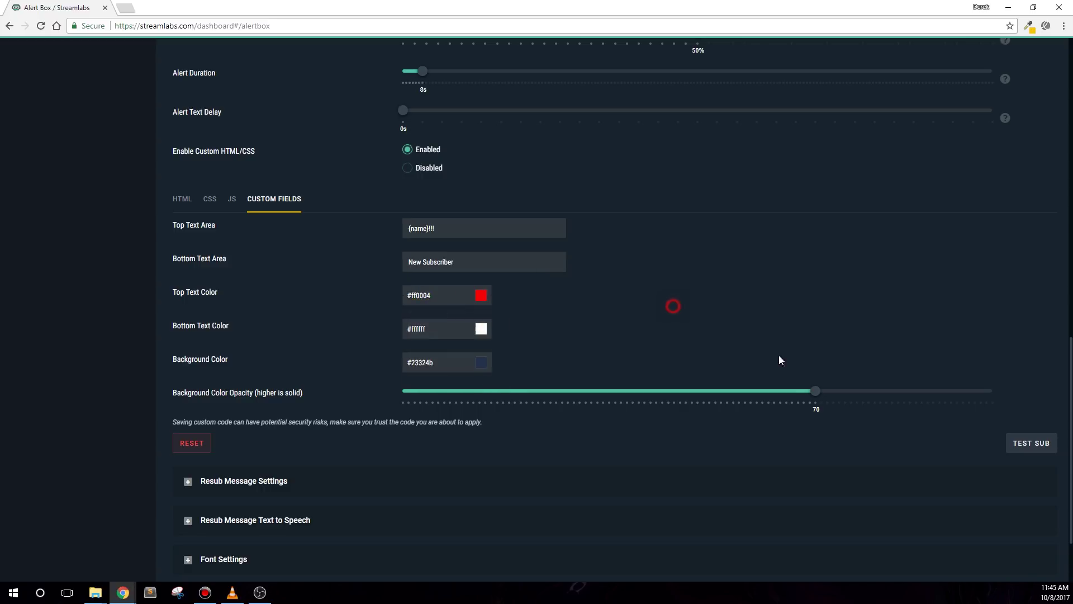
left_click(814, 392)
left_click_drag(837, 397, 696, 425)
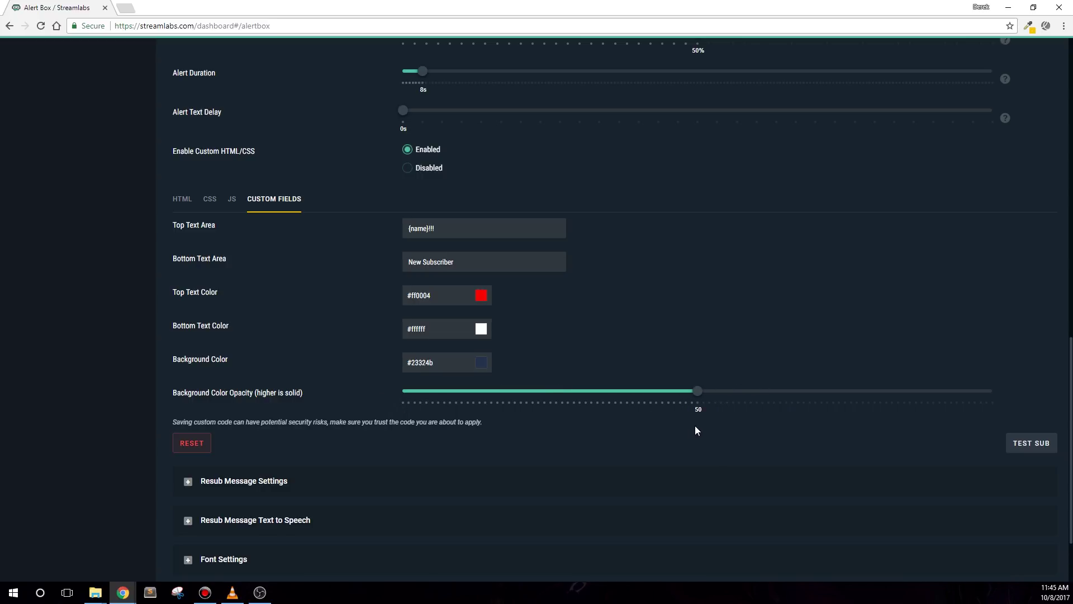
Set the sub alert background colour to near-black #000308.
left_click(480, 362)
left_click(462, 436)
left_click(479, 448)
left_click(971, 315)
Save the alert box settings and play a test subscriber alert in OBS.
scroll(1028, 428, "down", 1)
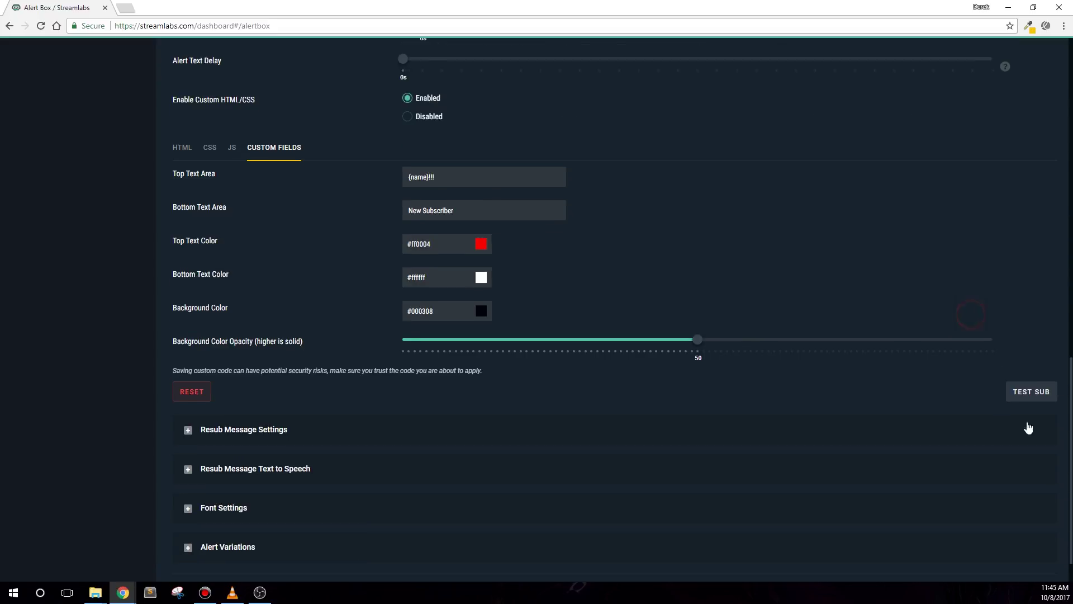
scroll(1028, 427, "down", 1)
left_click(629, 547)
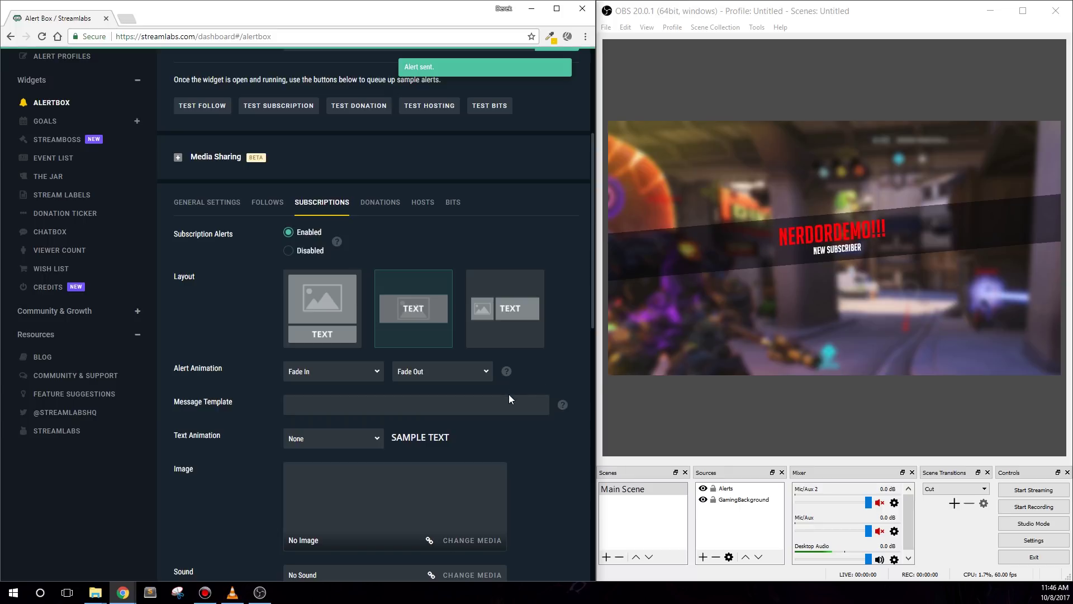
scroll(535, 446, "down", 12)
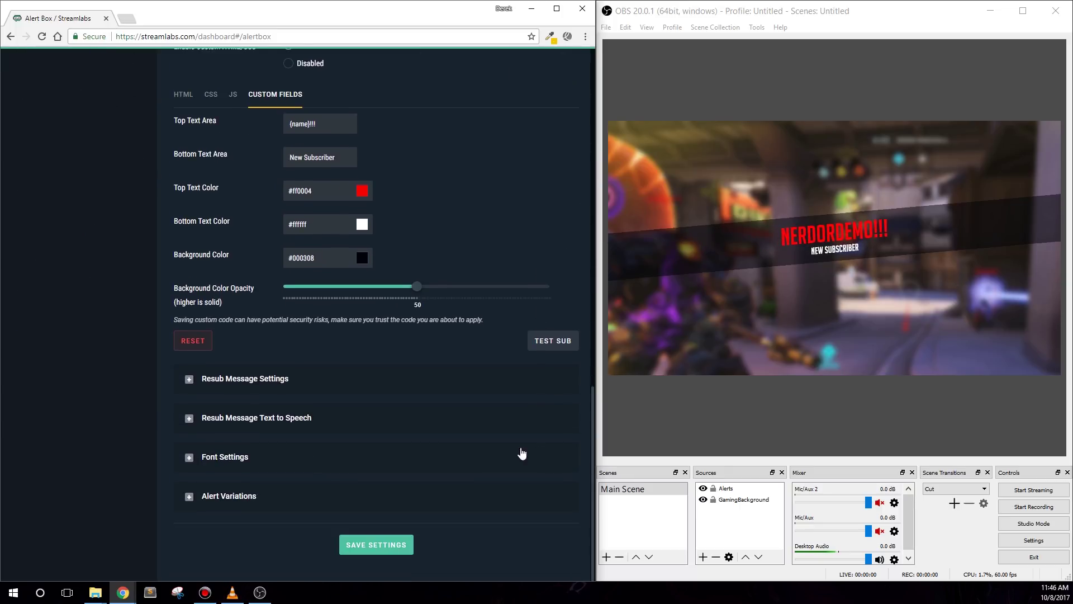
Open the 2-months sub variation's custom fields and select its bottom text.
left_click(233, 495)
scroll(468, 450, "down", 2)
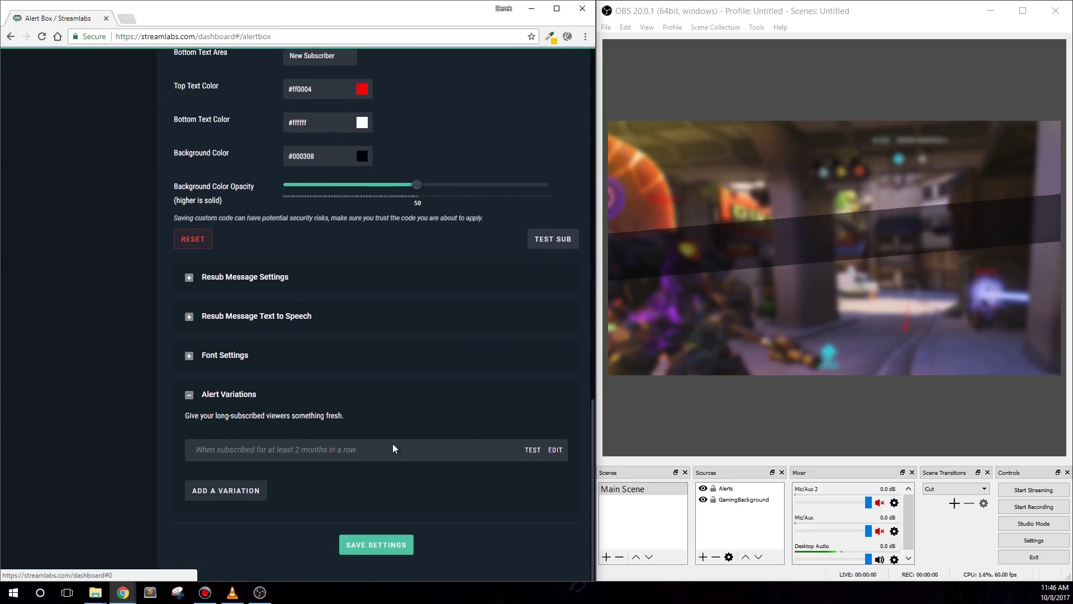
left_click(561, 450)
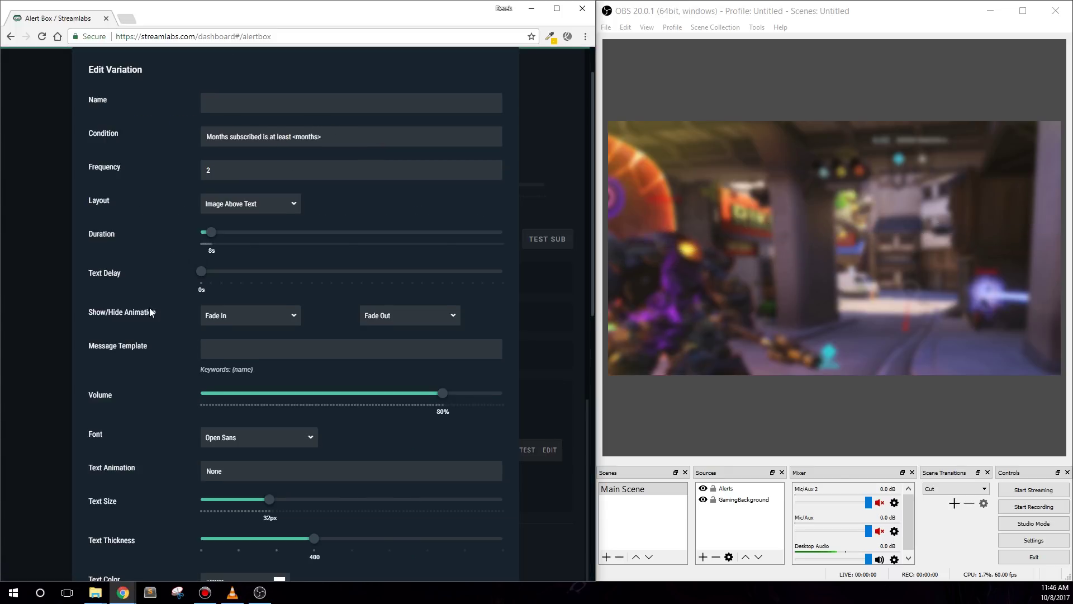
scroll(151, 312, "down", 10)
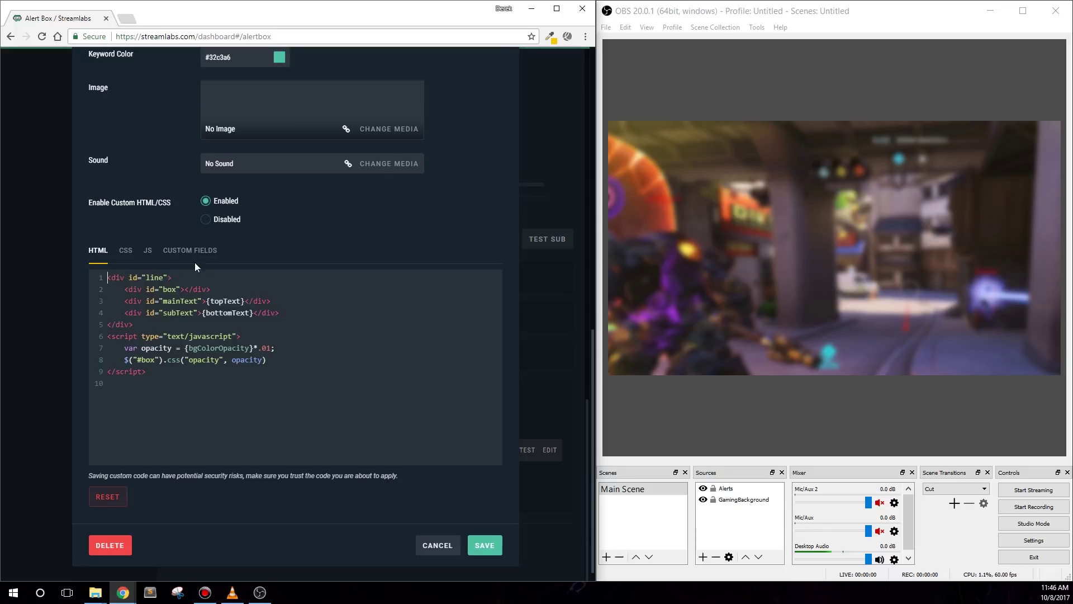
left_click(195, 262)
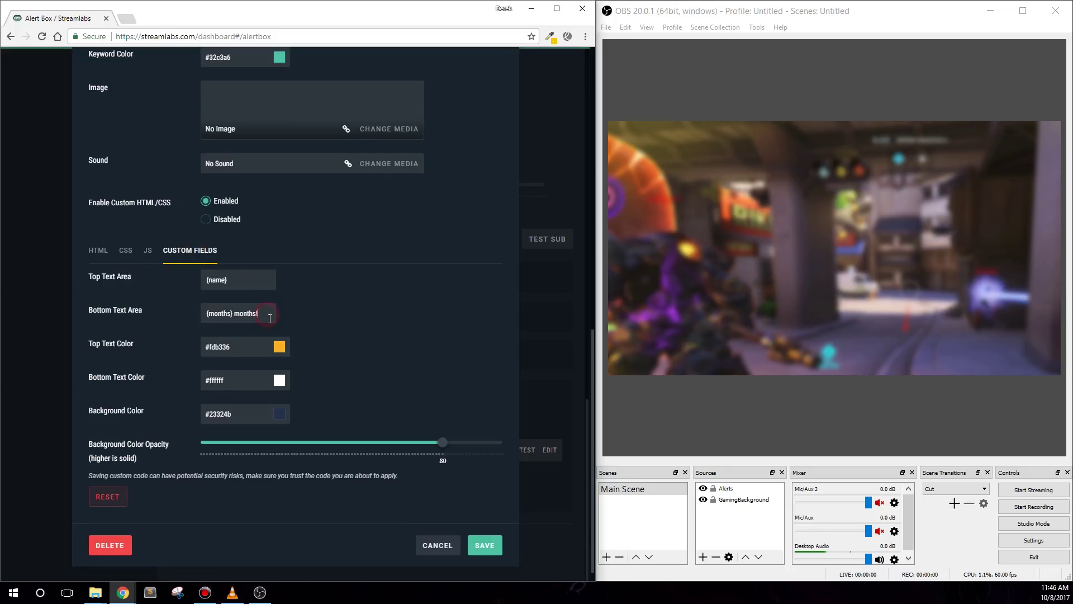
left_click_drag(270, 317, 179, 323)
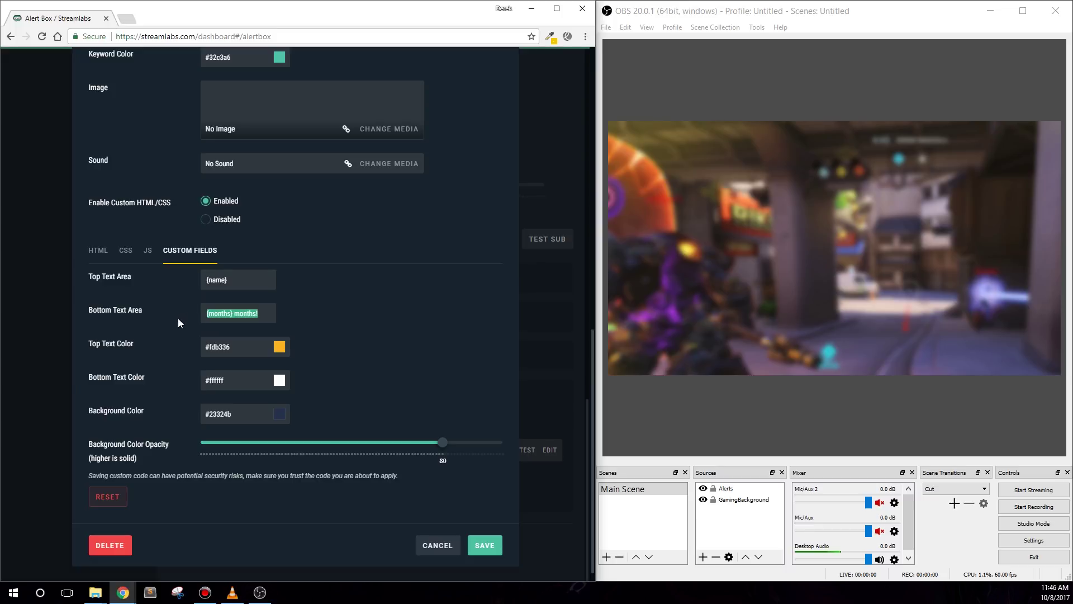
Make the variation background white (#ffffff) and its top text black (#080808).
left_click(279, 419)
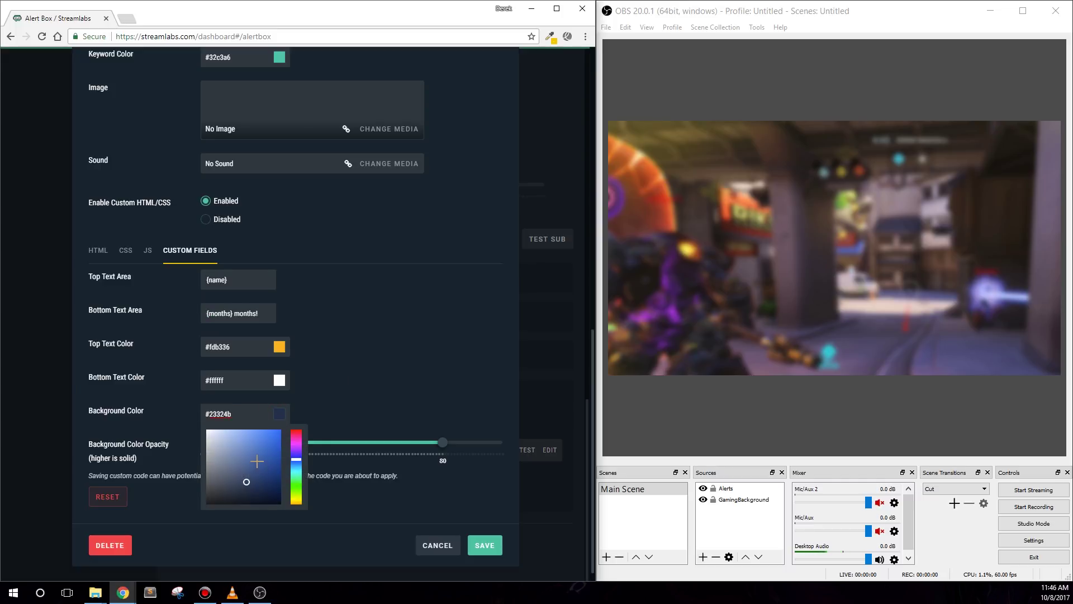
left_click_drag(237, 454, 176, 418)
left_click(255, 353)
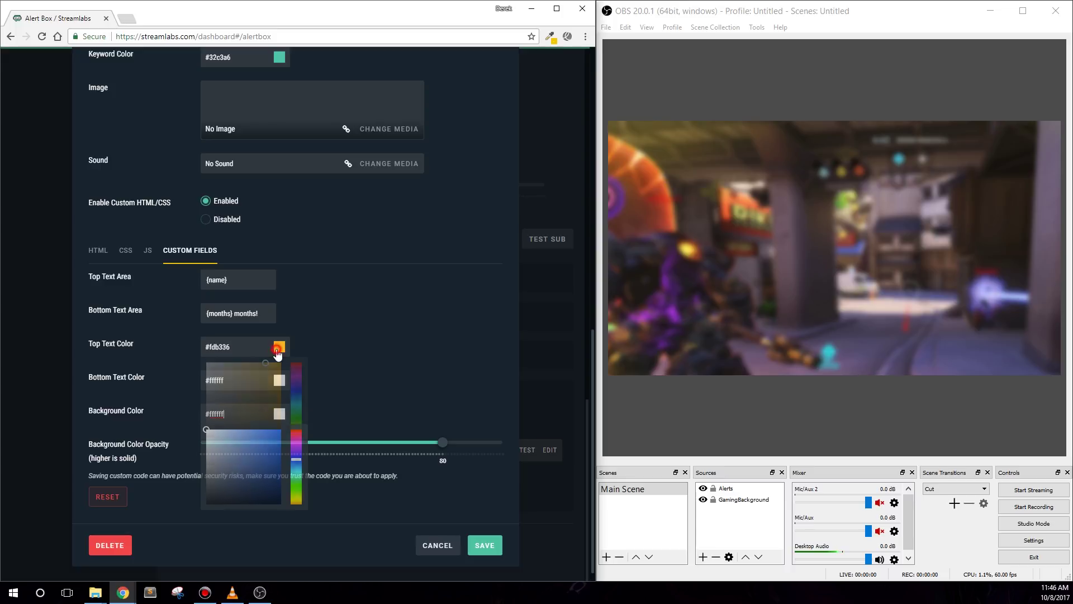
left_click_drag(243, 371, 206, 434)
left_click(362, 340)
Set the bottom text to #080808 and background opacity to 40, then save the variation.
left_click(279, 380)
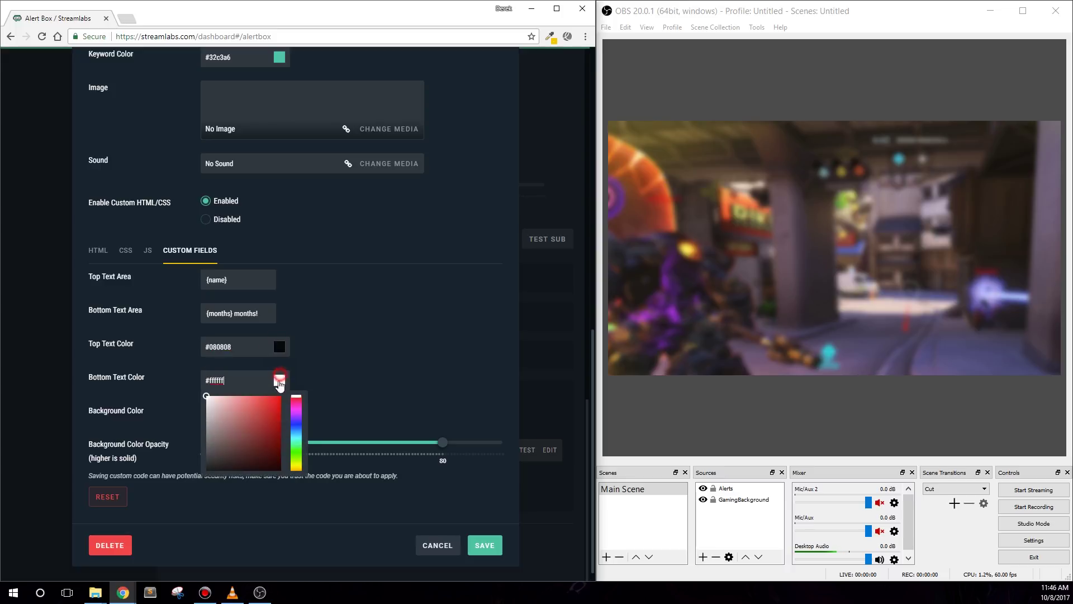
left_click_drag(257, 408, 204, 472)
left_click(380, 369)
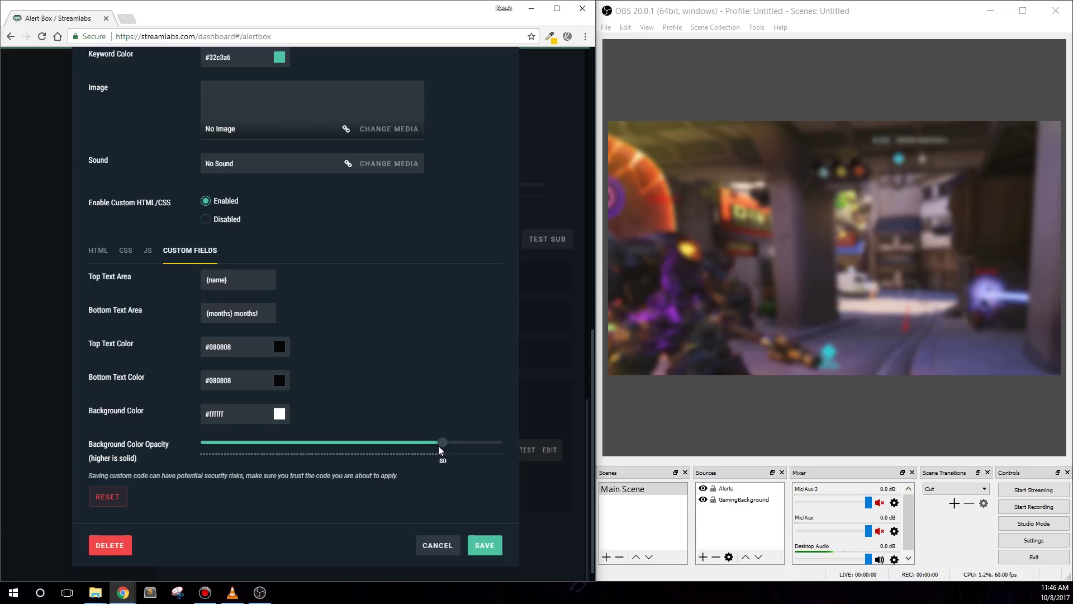
left_click_drag(440, 443, 322, 456)
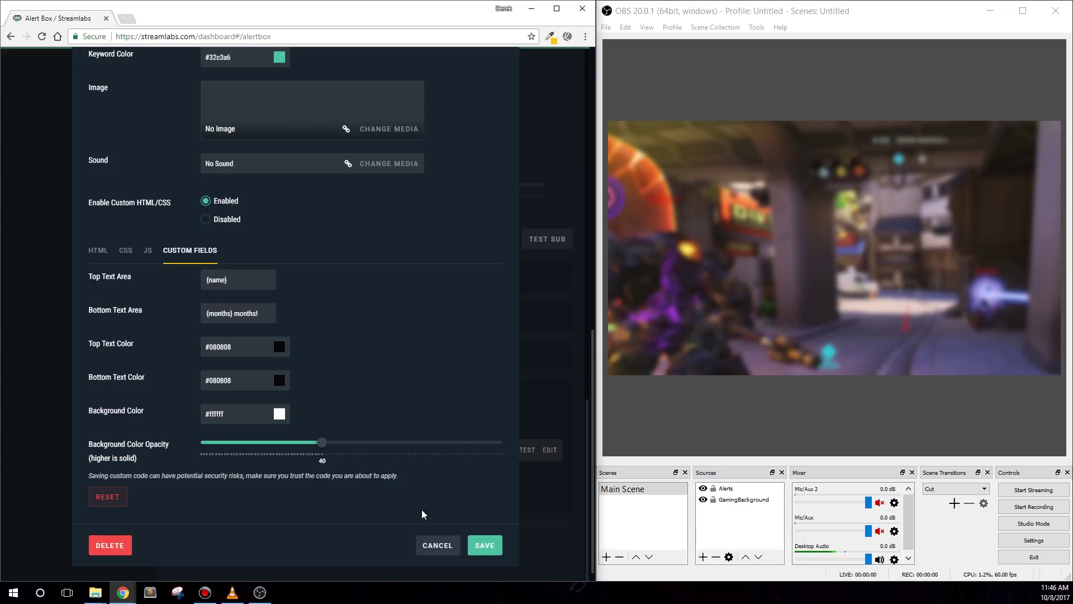
left_click(485, 545)
Save and test the alert box, then set the months variation's opacity to 0 and save.
left_click(383, 546)
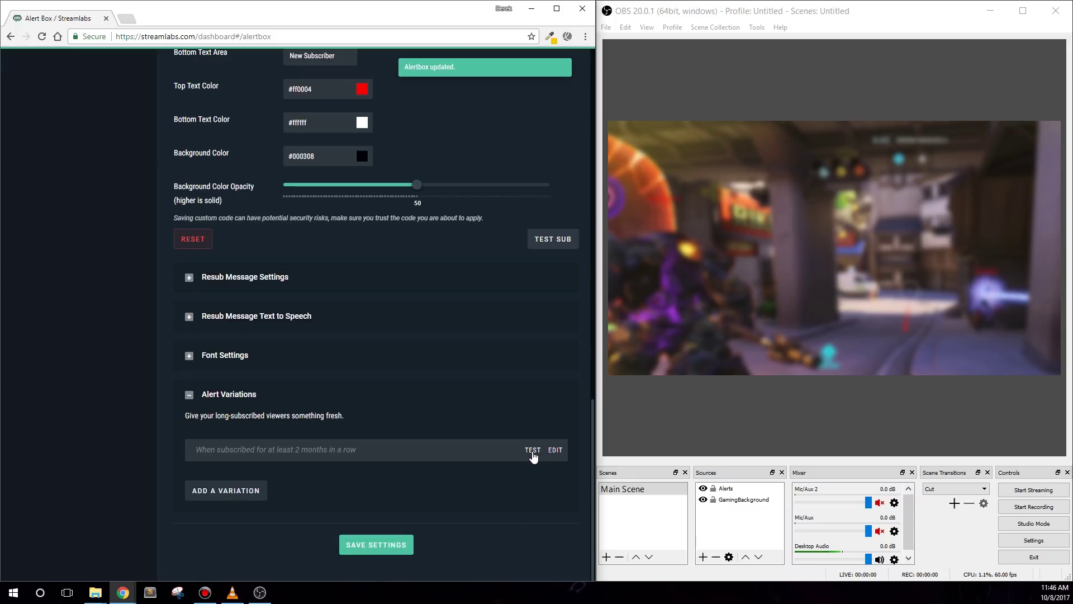
left_click(533, 454)
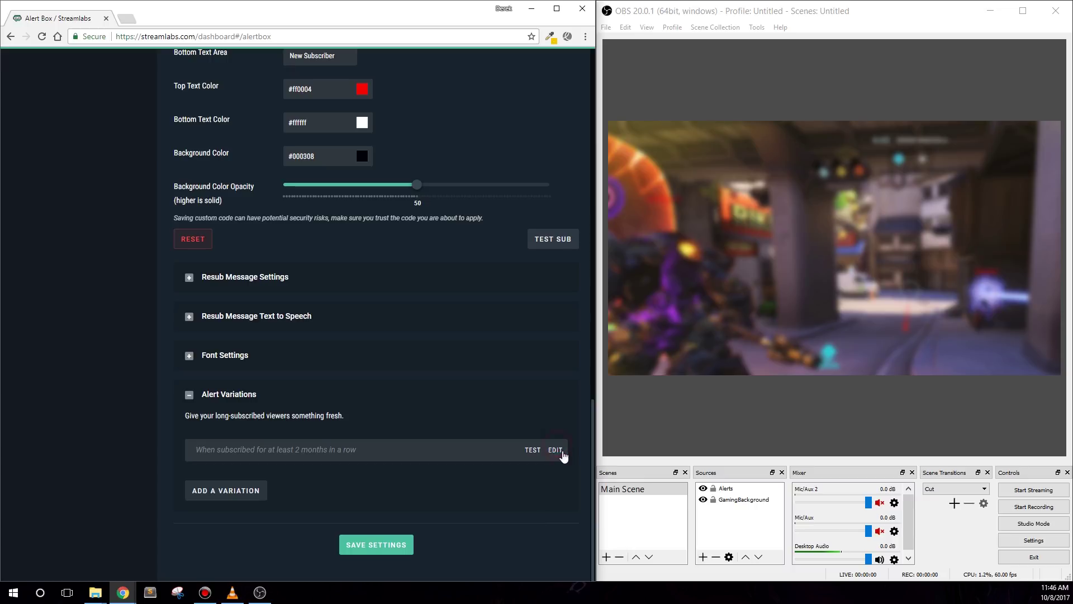
left_click(559, 451)
scroll(123, 374, "down", 10)
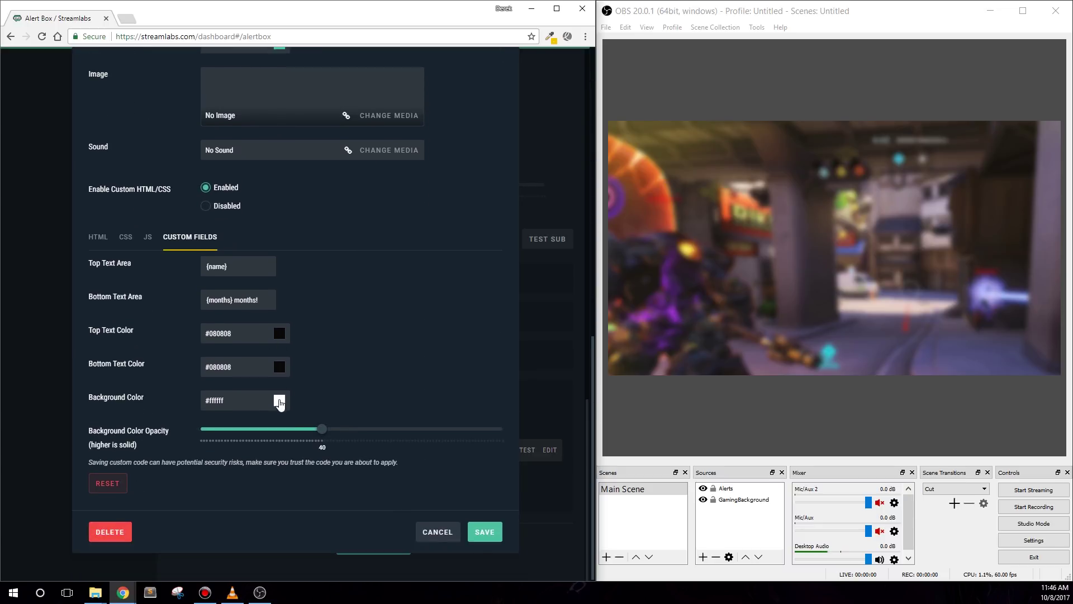
left_click_drag(323, 429, 195, 439)
left_click(484, 531)
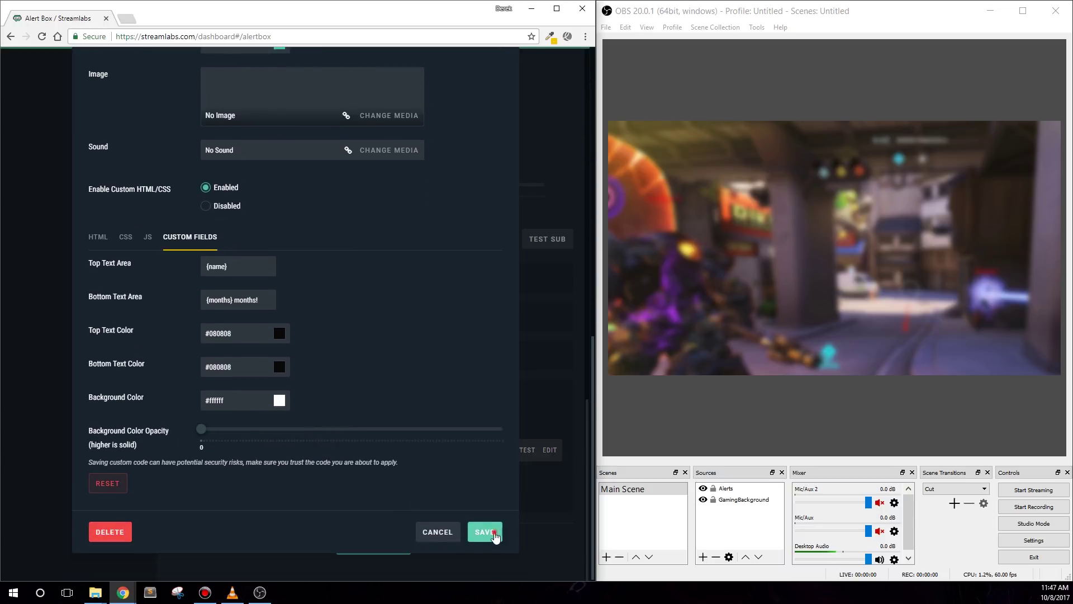
left_click(396, 543)
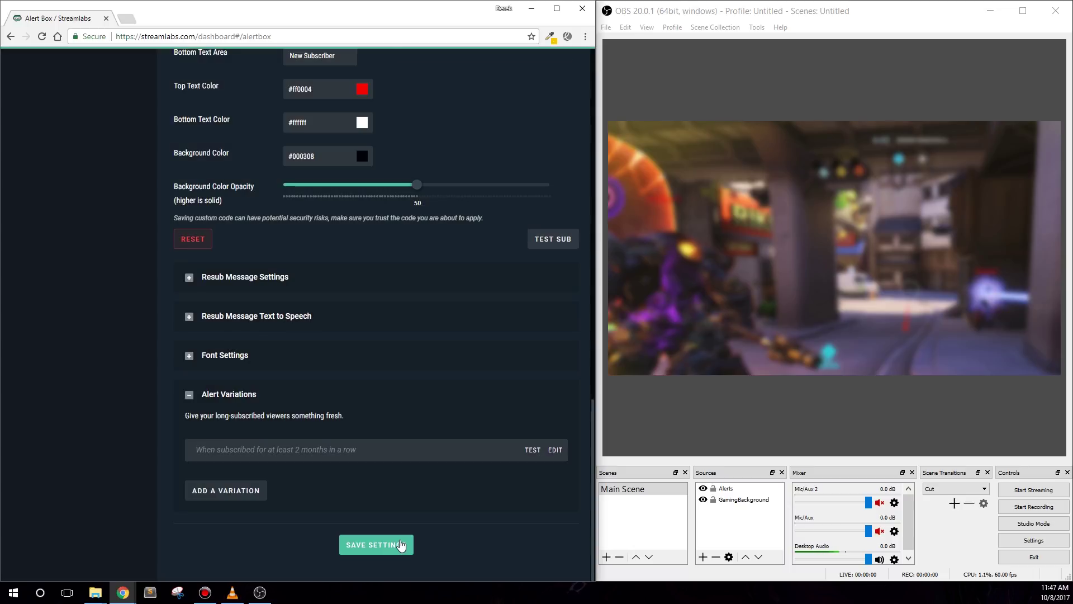
Send a test of the 2-months subscriber variation alert to OBS.
left_click(531, 450)
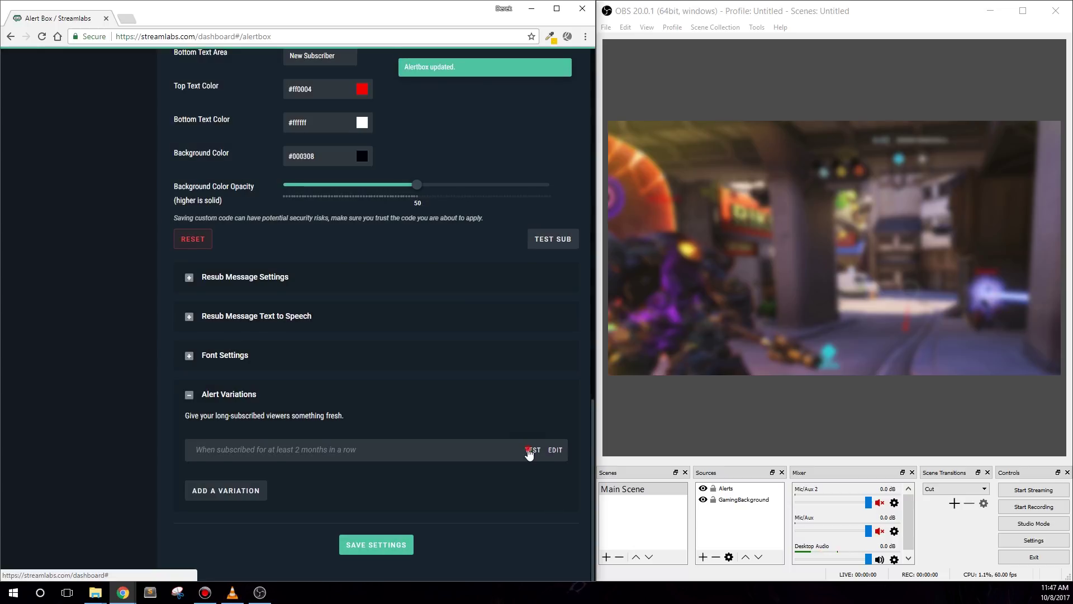